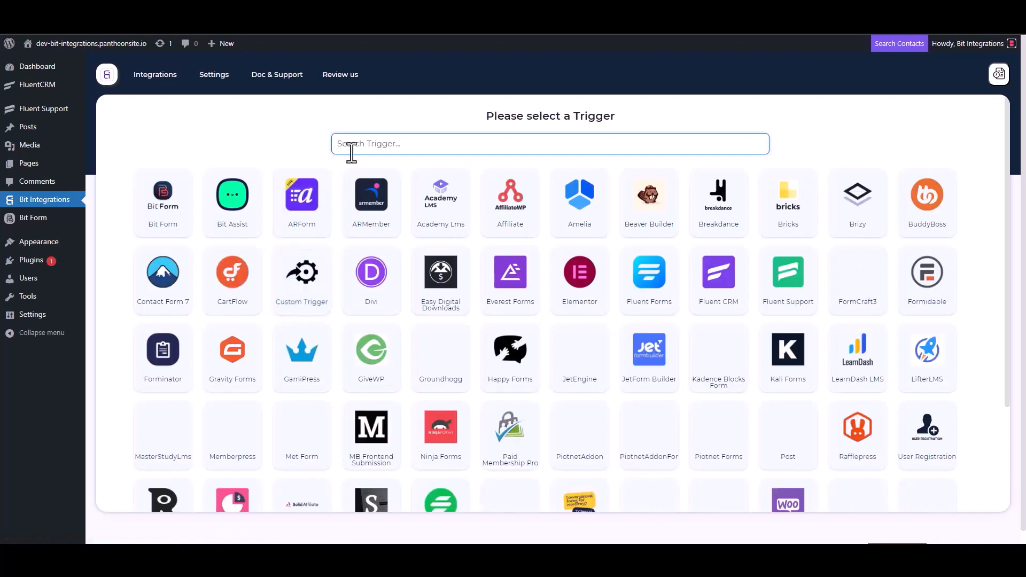
Pick Fluent Support as the trigger, copy its webhook URL and start fetching test data
{"action": "left_click", "coordinate": [790, 288]}
{"action": "left_click", "coordinate": [730, 257]}
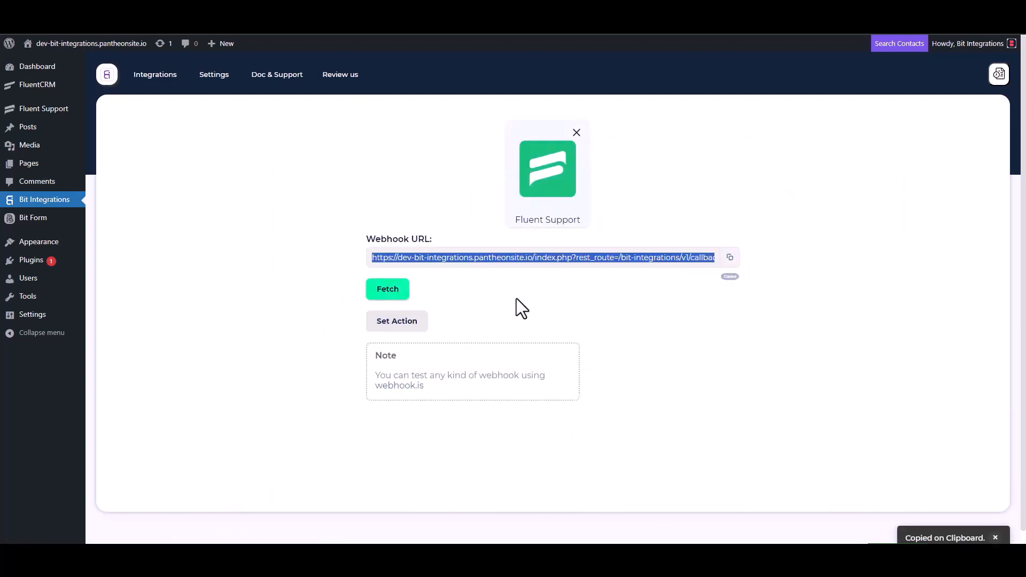
{"action": "left_click", "coordinate": [387, 291]}
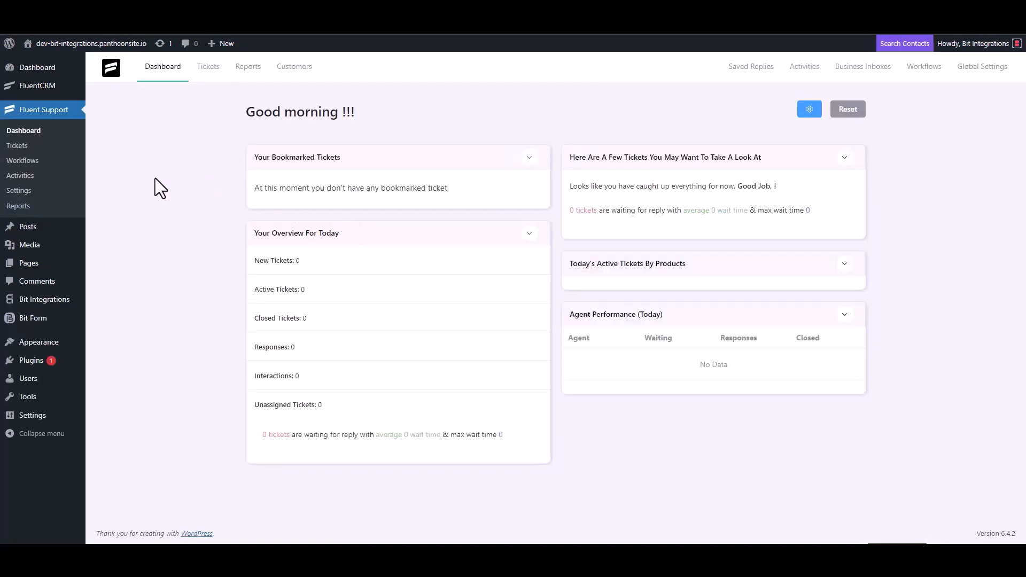
Add a new automatic Fluent Support workflow named 'Bit Integrations'
{"action": "left_click", "coordinate": [35, 160]}
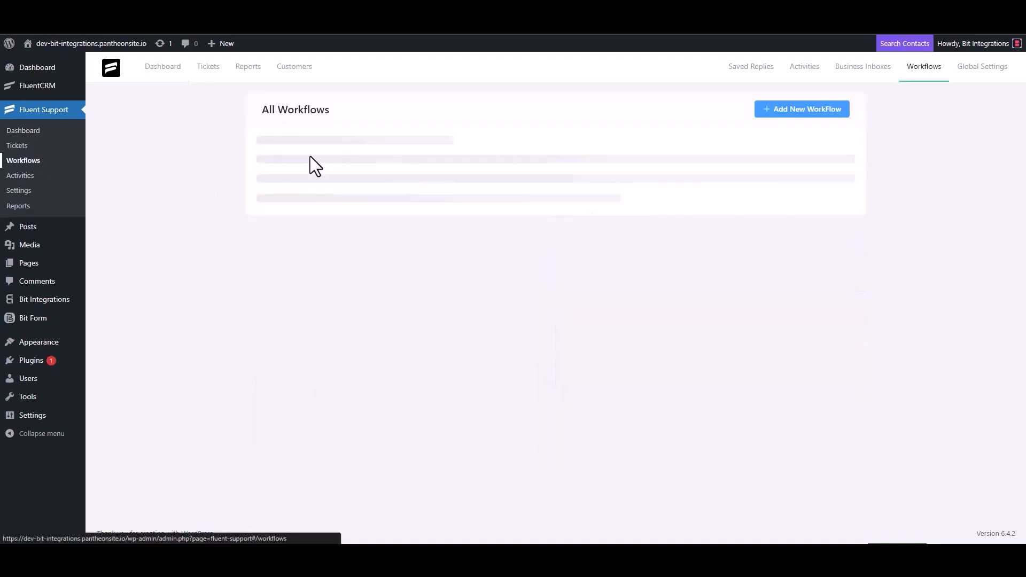
{"action": "left_click", "coordinate": [786, 111]}
{"action": "left_click", "coordinate": [310, 127]}
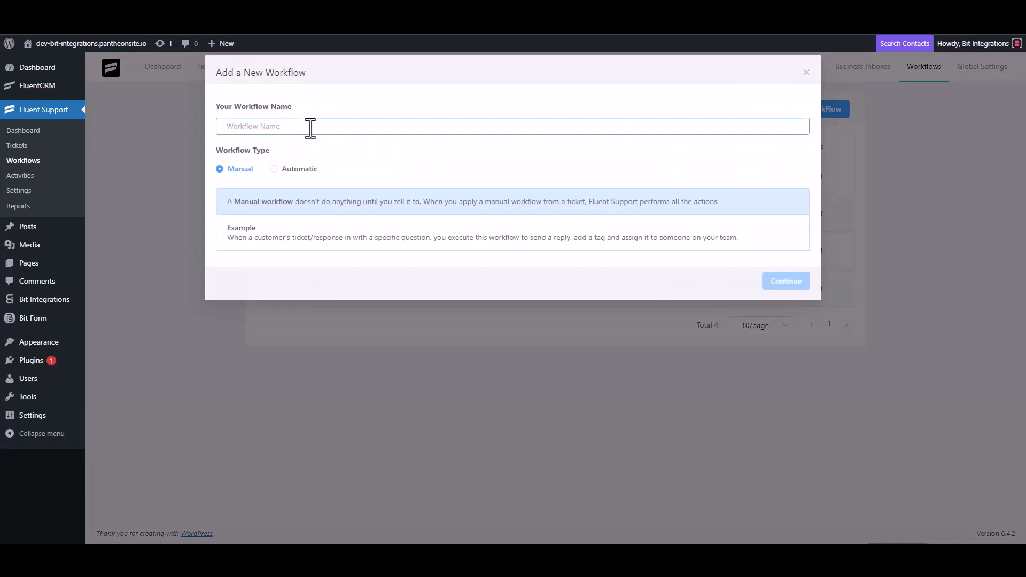
{"action": "type", "text": "Bit Integrations"}
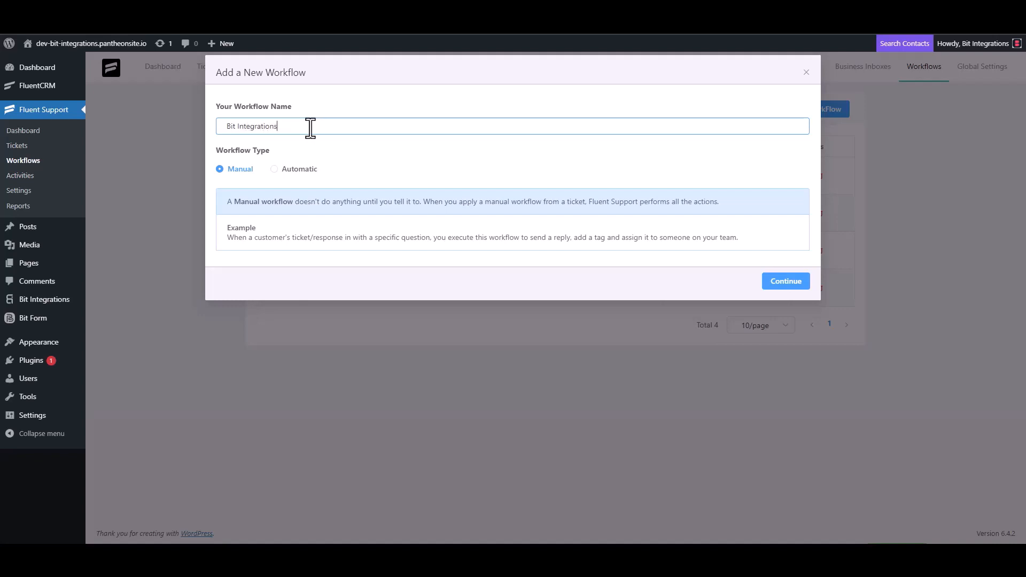
{"action": "left_click", "coordinate": [286, 169]}
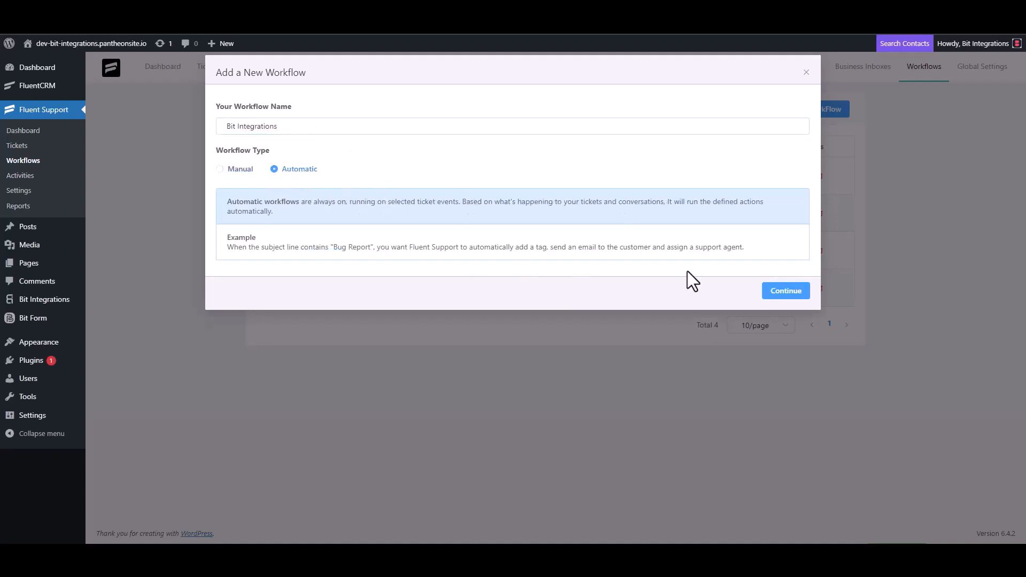
{"action": "left_click", "coordinate": [784, 291]}
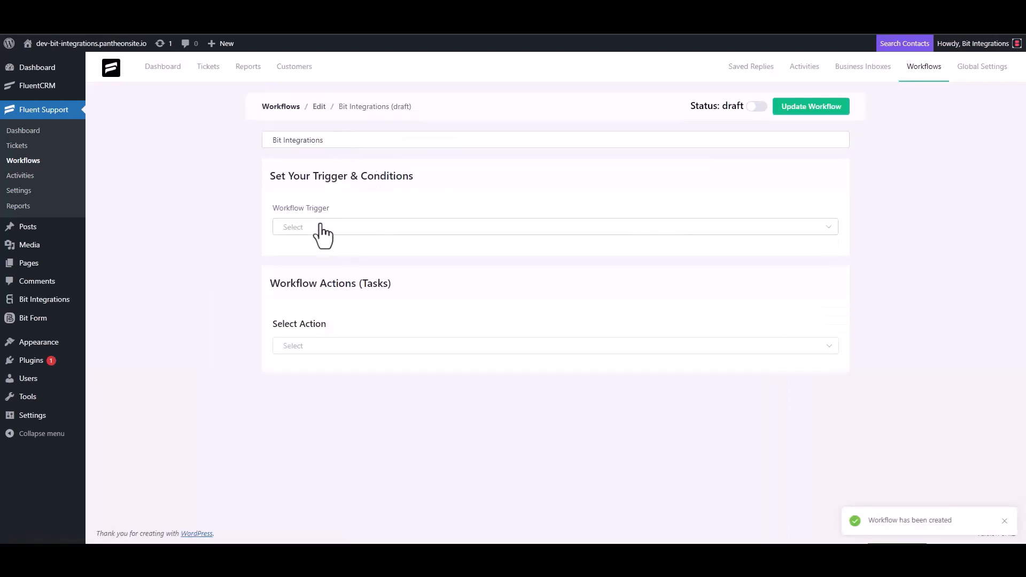
{"action": "left_click", "coordinate": [320, 227]}
Trigger the workflow On Ticket Creation and add an Outgoing Webhook action with the copied URL
{"action": "left_click", "coordinate": [320, 258]}
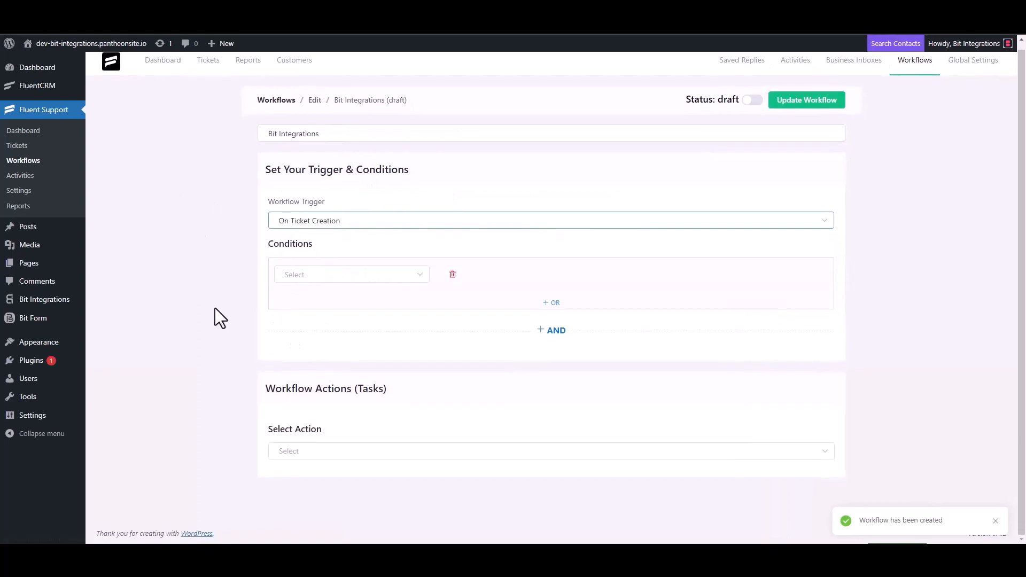
{"action": "left_click", "coordinate": [298, 450]}
{"action": "scroll", "coordinate": [318, 371], "scroll_direction": "down", "scroll_amount": 4}
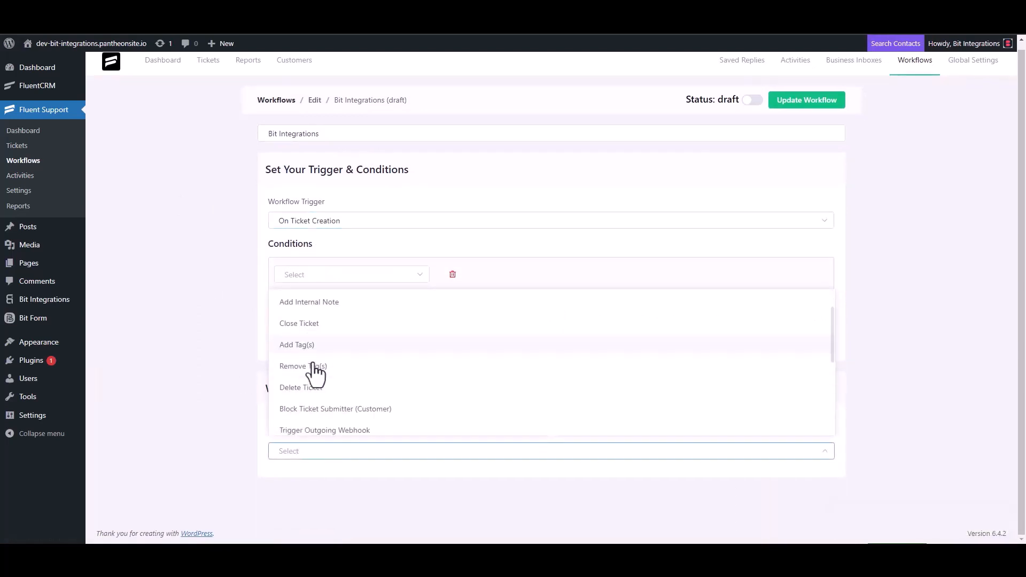
{"action": "left_click", "coordinate": [349, 303]}
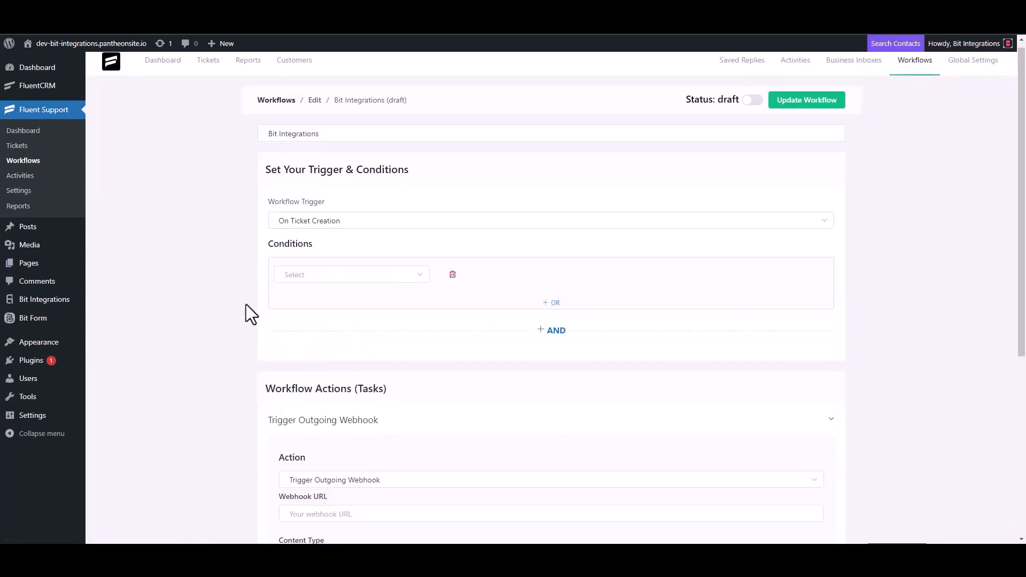
{"action": "scroll", "coordinate": [246, 304], "scroll_direction": "down", "scroll_amount": 4}
{"action": "left_click", "coordinate": [346, 300]}
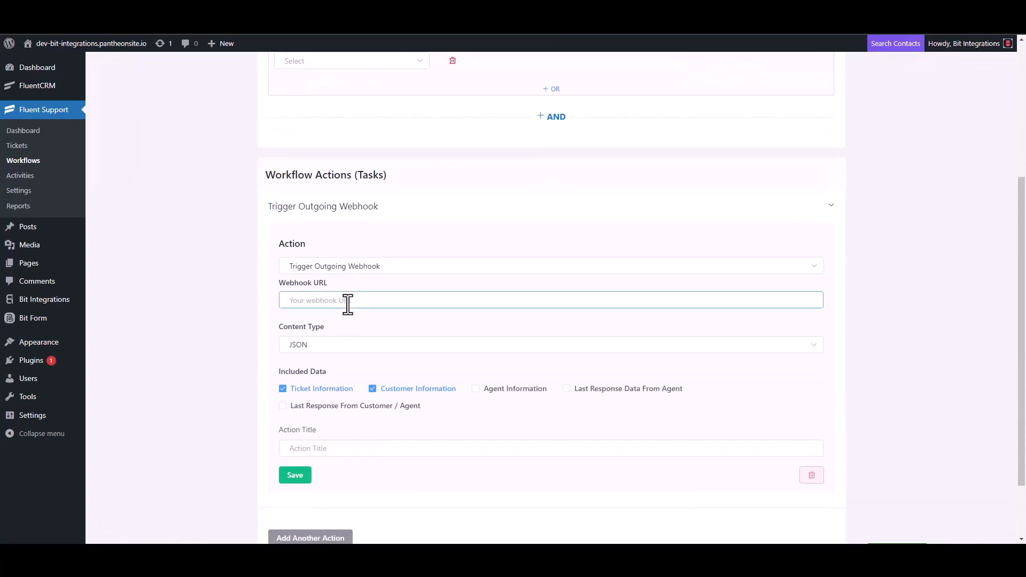
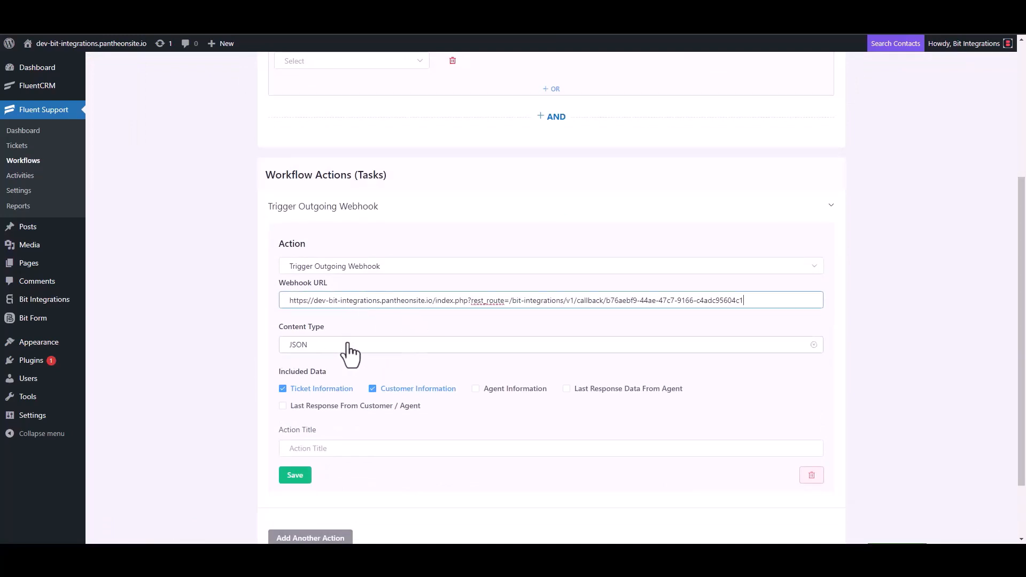
Title the webhook action 'Bit Integrations', save it and publish the workflow
{"action": "scroll", "coordinate": [350, 355], "scroll_direction": "down", "scroll_amount": 2}
{"action": "left_click", "coordinate": [321, 372]}
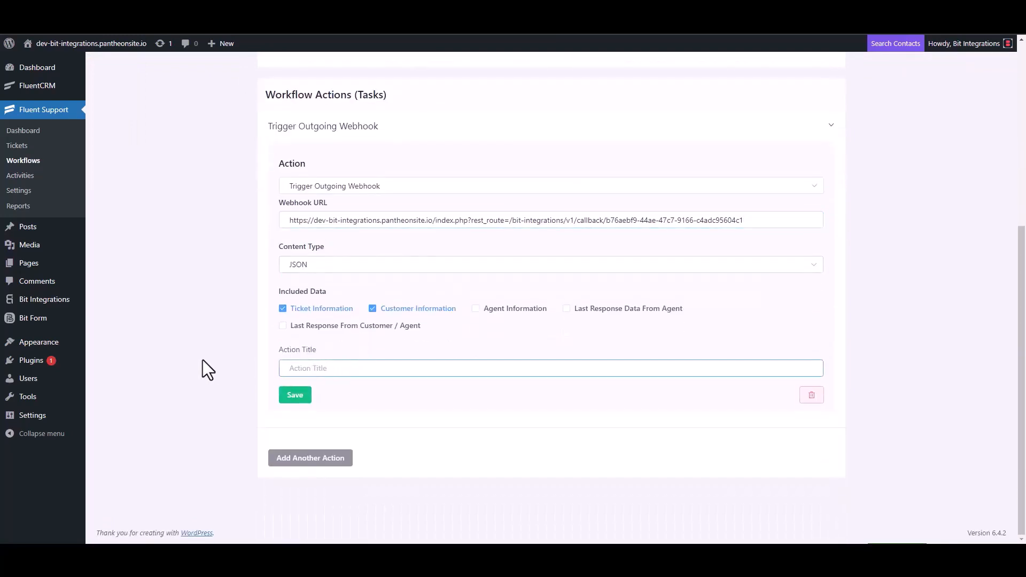
{"action": "type", "text": "Bit Integrations"}
{"action": "left_click", "coordinate": [294, 398]}
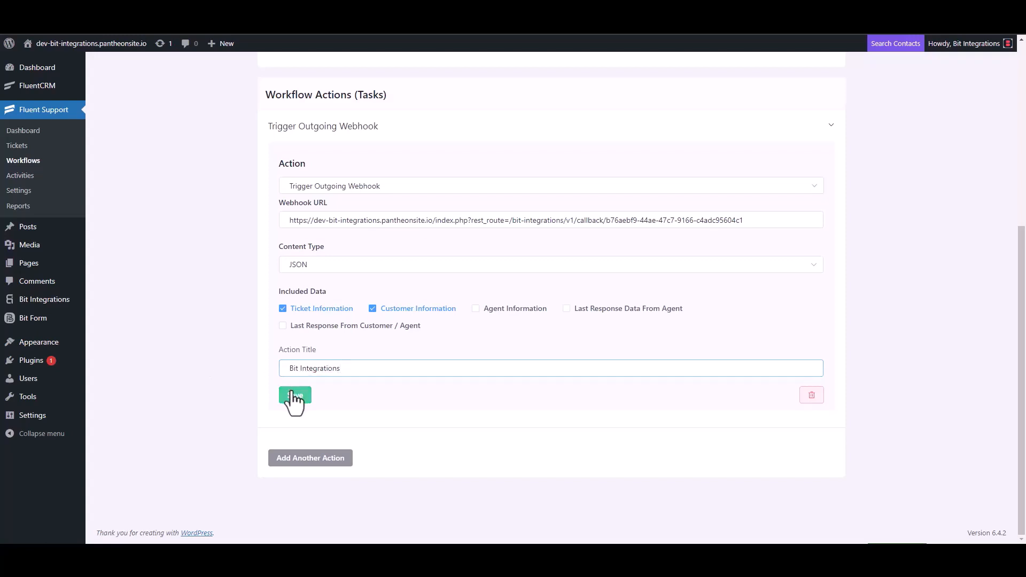
{"action": "left_click", "coordinate": [752, 98]}
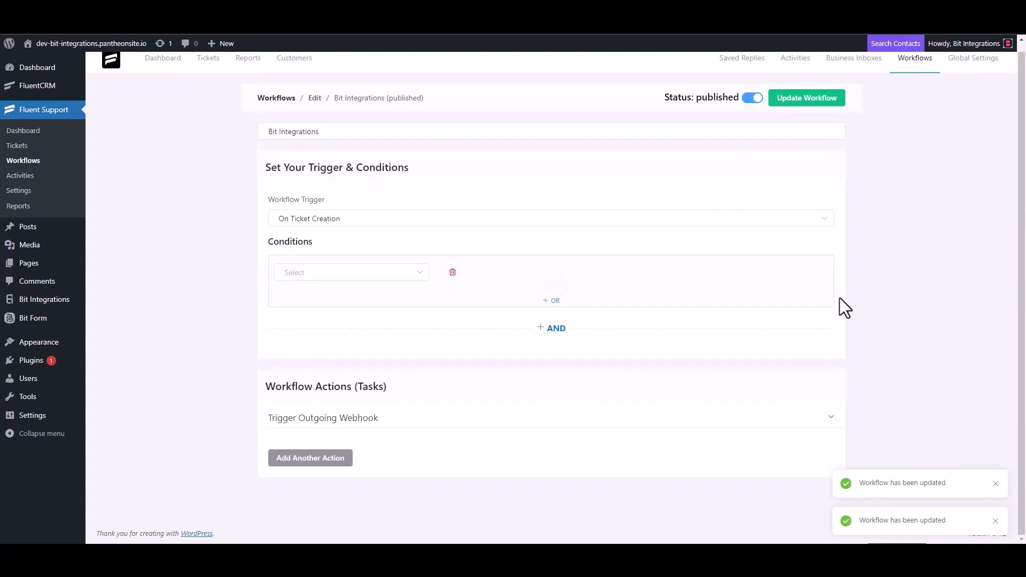
Start a new ticket for a newly created contact, entering the contact's first name and e-mail
{"action": "left_click", "coordinate": [26, 149]}
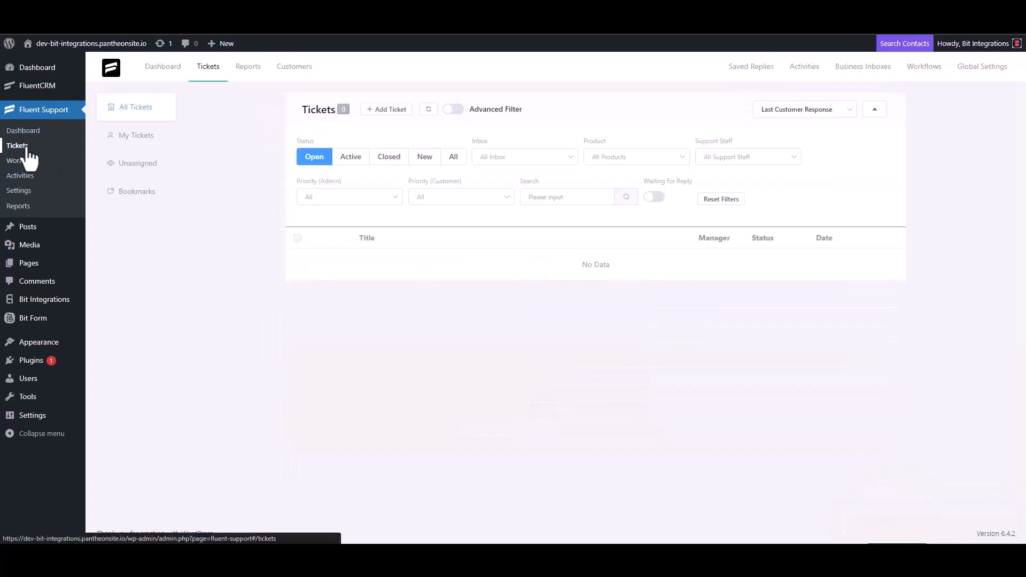
{"action": "left_click", "coordinate": [385, 110]}
{"action": "left_click", "coordinate": [420, 138]}
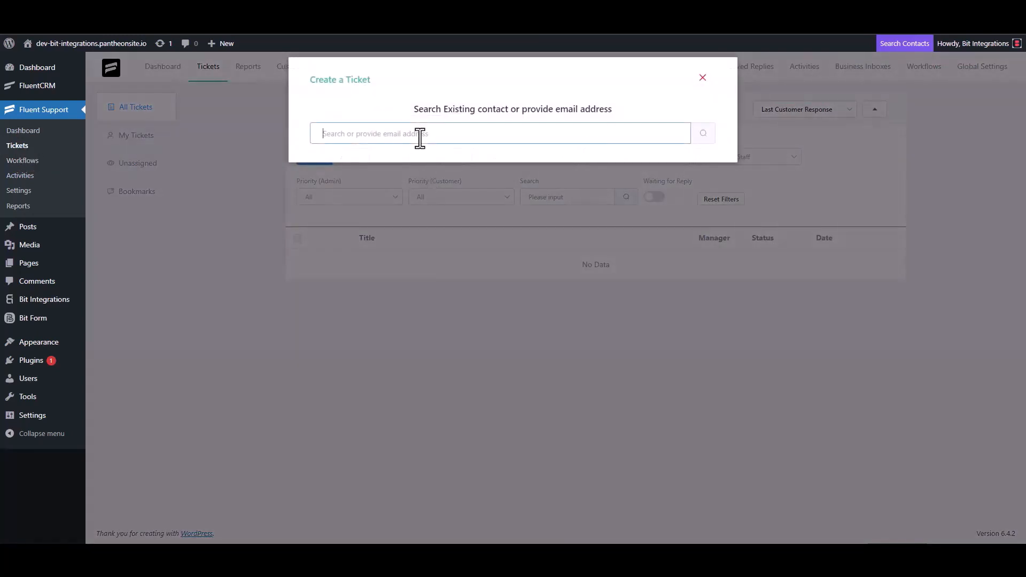
{"action": "type", "text": "test@gmail.com"}
{"action": "left_click", "coordinate": [703, 133]}
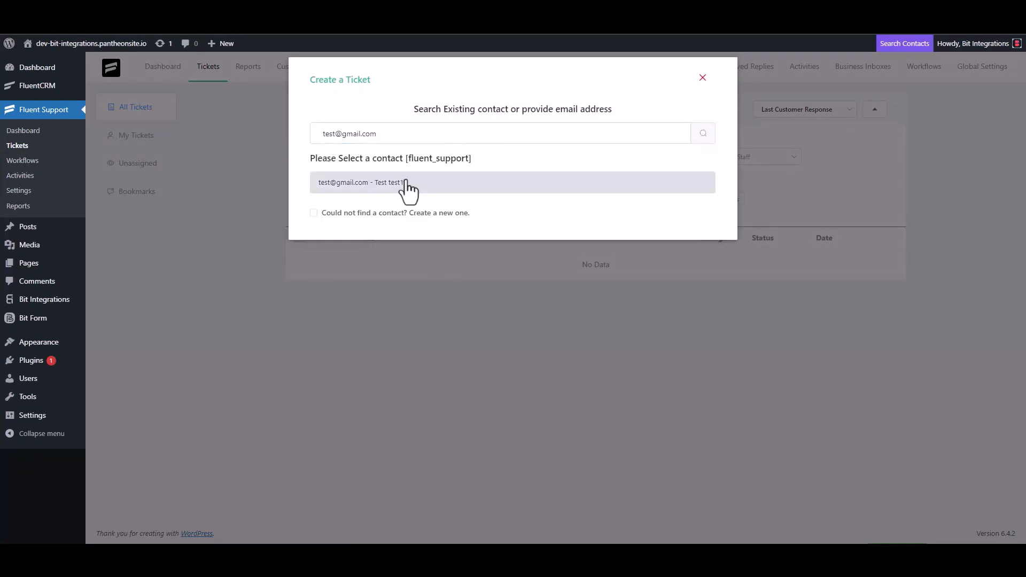
{"action": "left_click", "coordinate": [359, 213]}
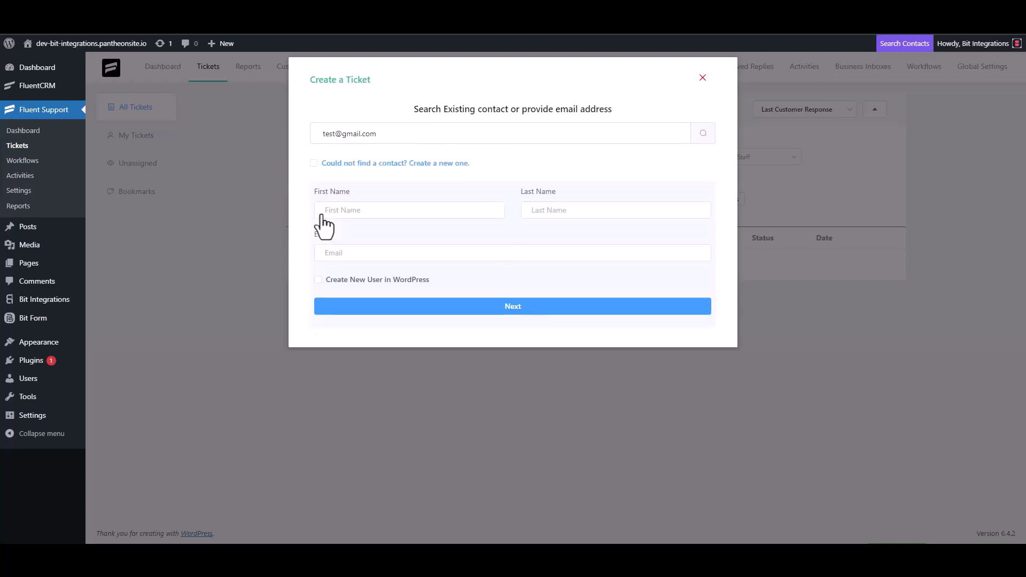
{"action": "left_click", "coordinate": [358, 211]}
{"action": "type", "text": "test3"}
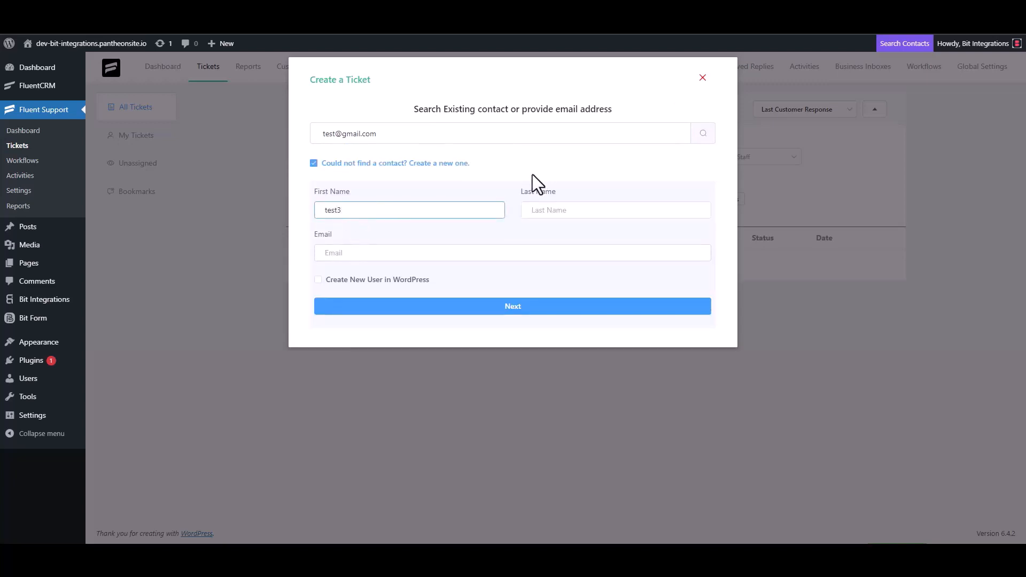
{"action": "left_click", "coordinate": [363, 255]}
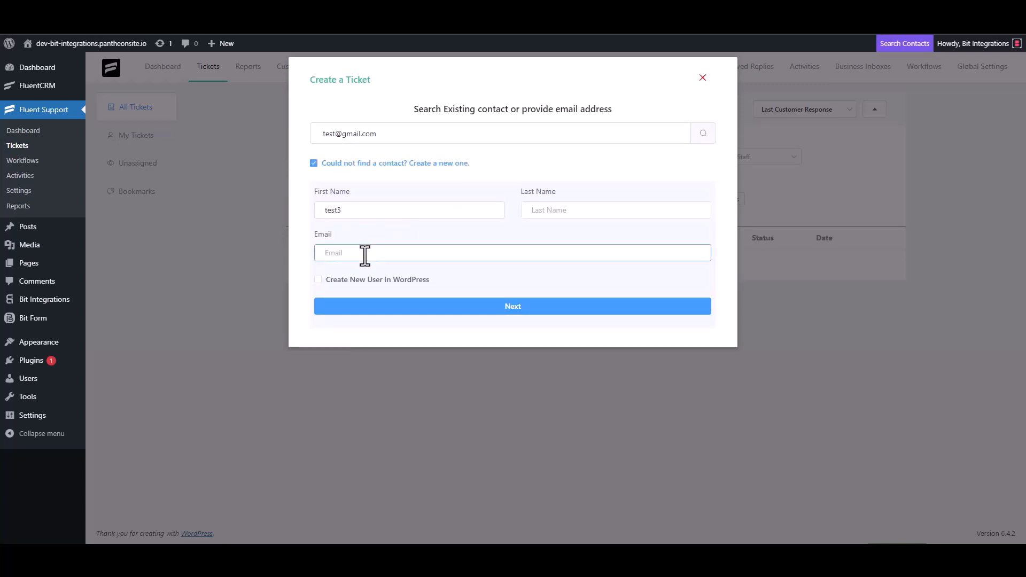
{"action": "type", "text": "test3@gmail.com"}
{"action": "left_click", "coordinate": [524, 307]}
Give the ticket subject 'test' and details 'test', then create it
{"action": "left_click", "coordinate": [374, 194]}
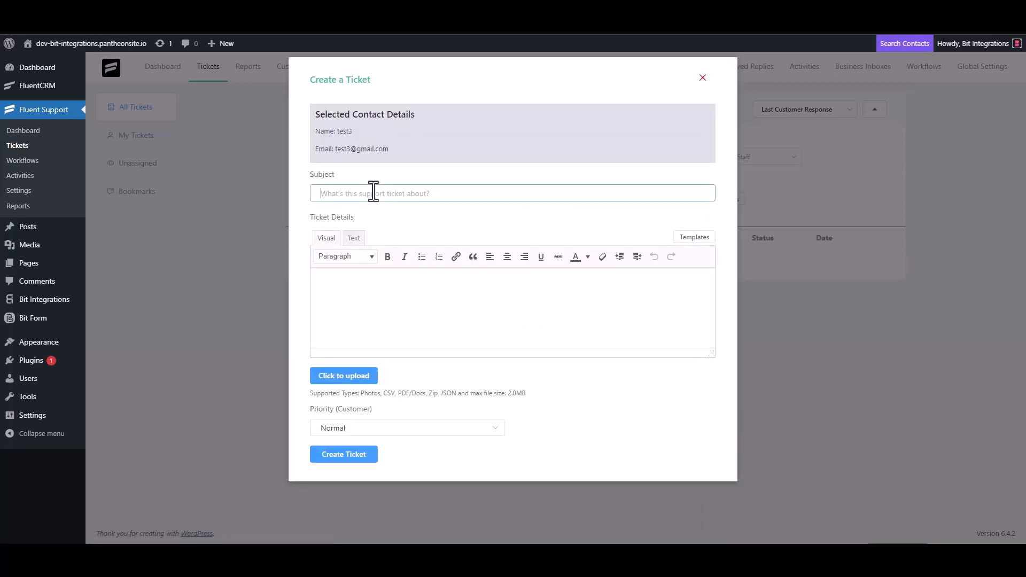
{"action": "type", "text": "test"}
{"action": "left_click", "coordinate": [362, 286]}
{"action": "type", "text": "test"}
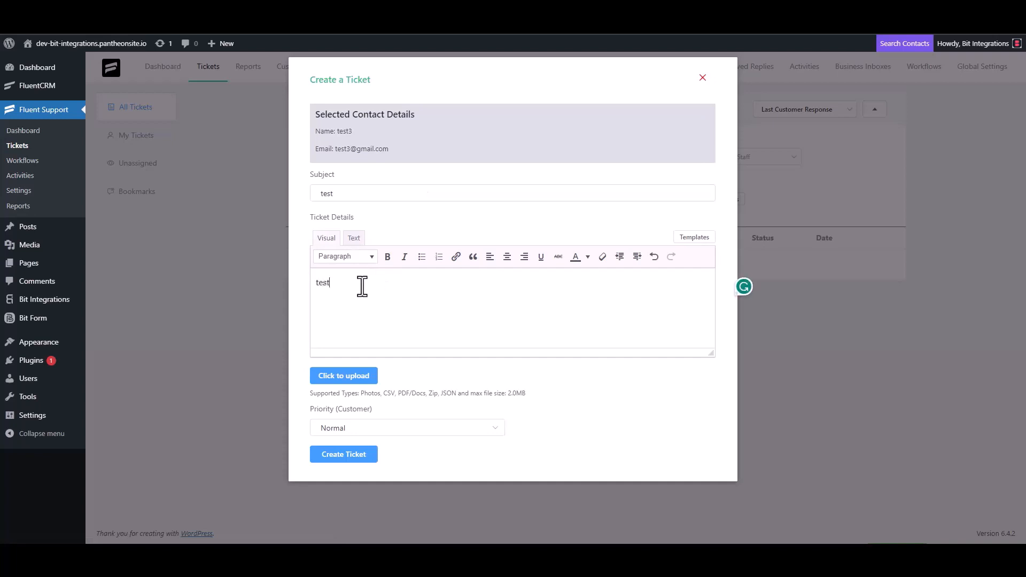
{"action": "left_click", "coordinate": [348, 453]}
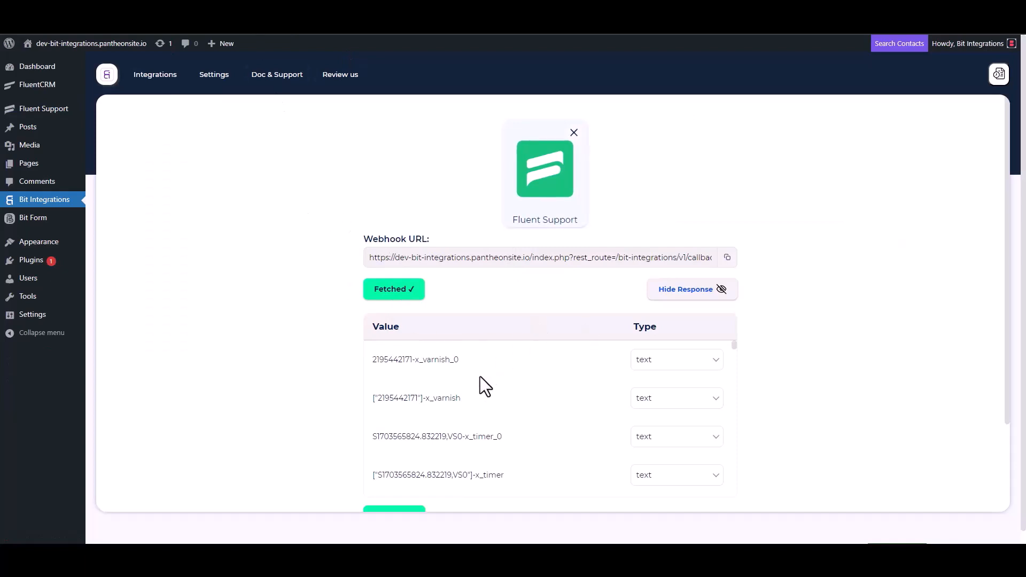
Search the actions for 'one' and select the OneHashCRM card
{"action": "scroll", "coordinate": [425, 422], "scroll_direction": "down", "scroll_amount": 3}
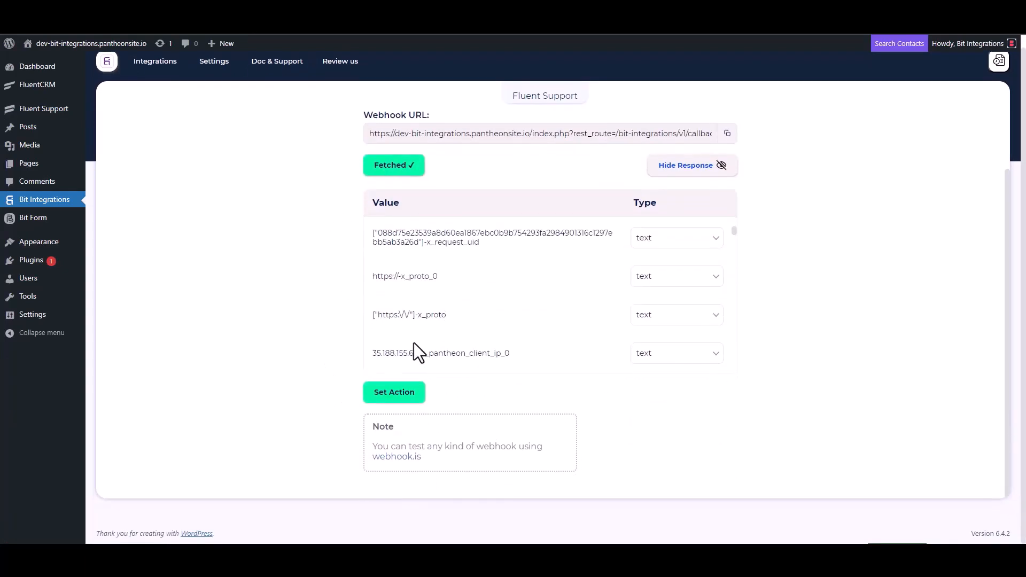
{"action": "scroll", "coordinate": [475, 288], "scroll_direction": "down", "scroll_amount": 5}
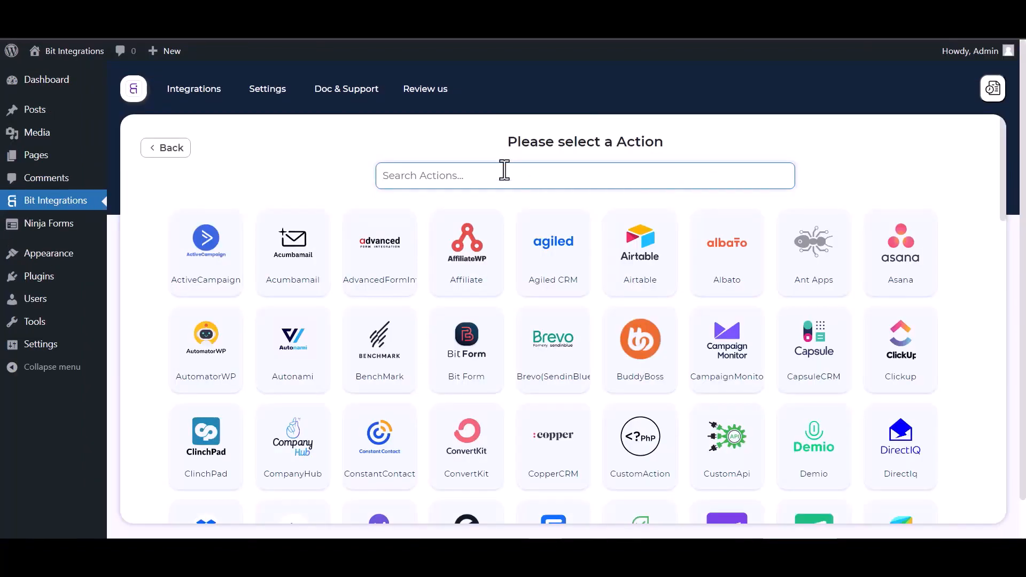
{"action": "type", "text": "one"}
{"action": "left_click", "coordinate": [599, 267]}
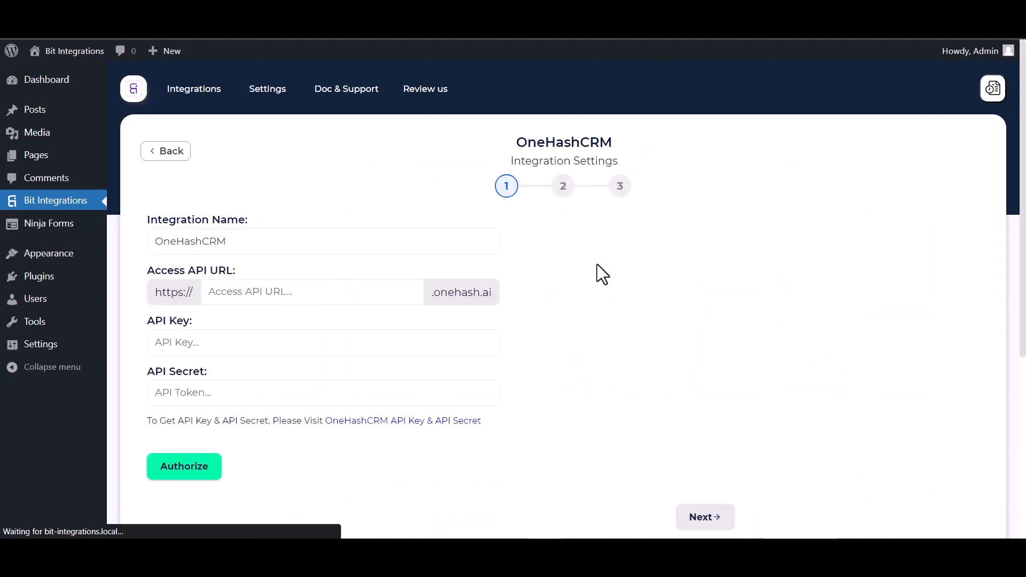
Enter the OneHash site subdomain in the Access API URL field
{"action": "left_click", "coordinate": [246, 294]}
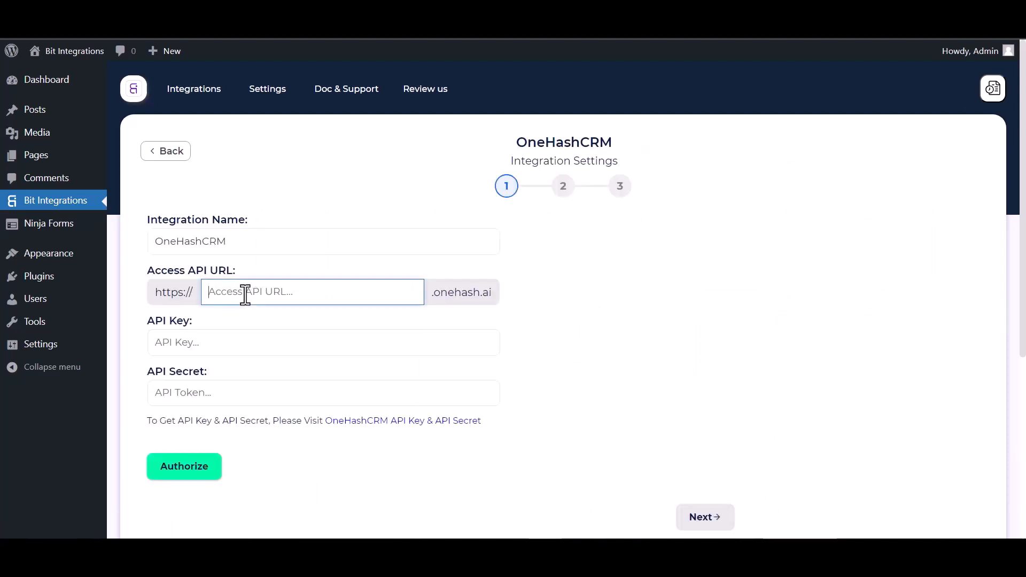
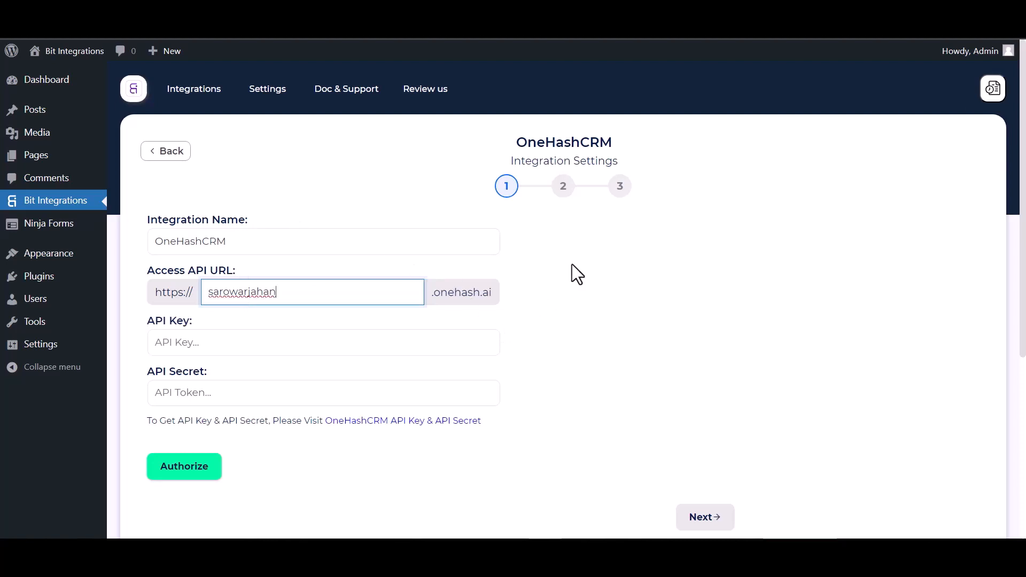
{"action": "left_click", "coordinate": [231, 352]}
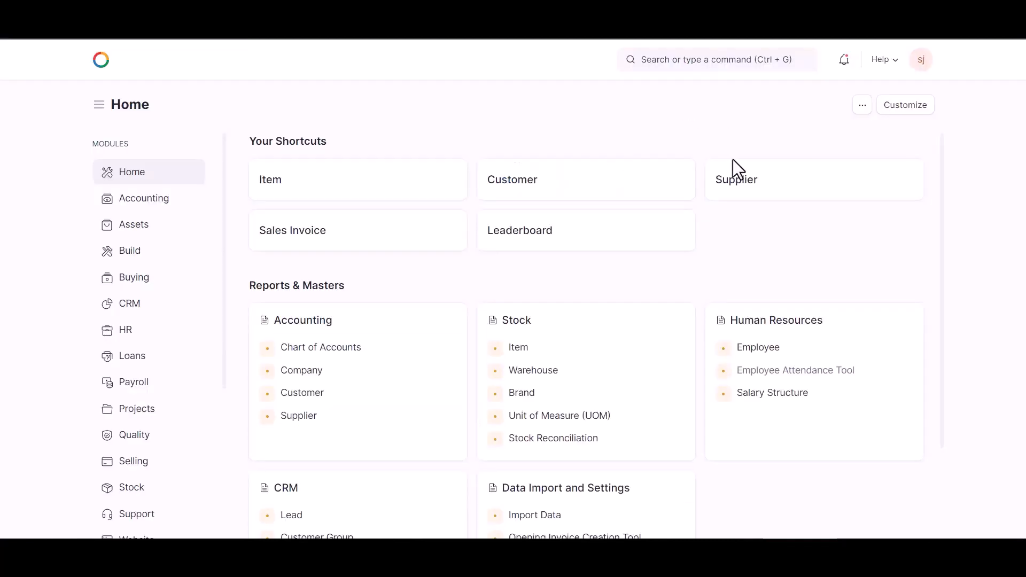
Generate new API keys under API Access in OneHash My Settings and copy the API secret
{"action": "left_click", "coordinate": [919, 65]}
{"action": "left_click", "coordinate": [853, 113]}
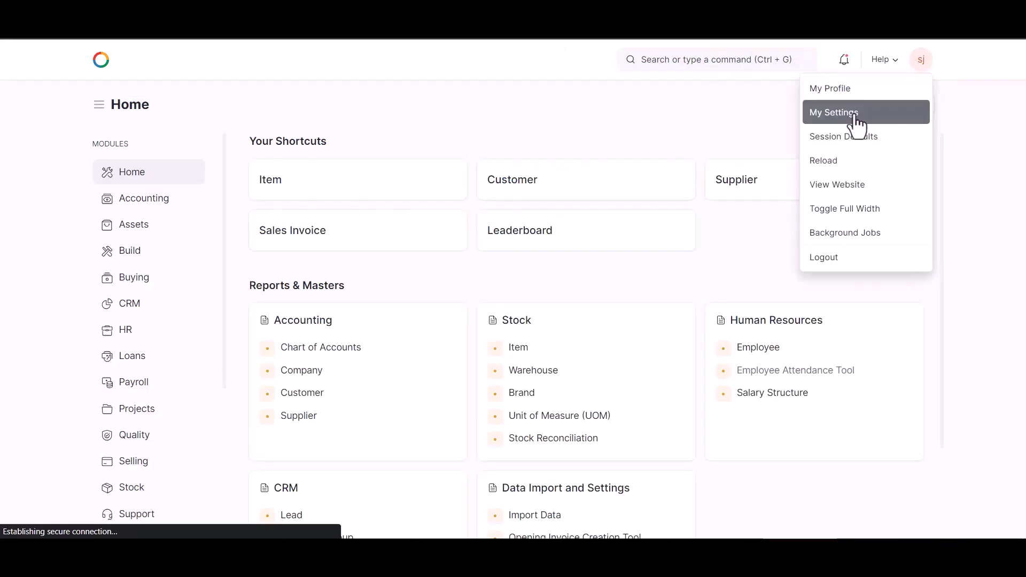
{"action": "scroll", "coordinate": [484, 315], "scroll_direction": "down", "scroll_amount": 18}
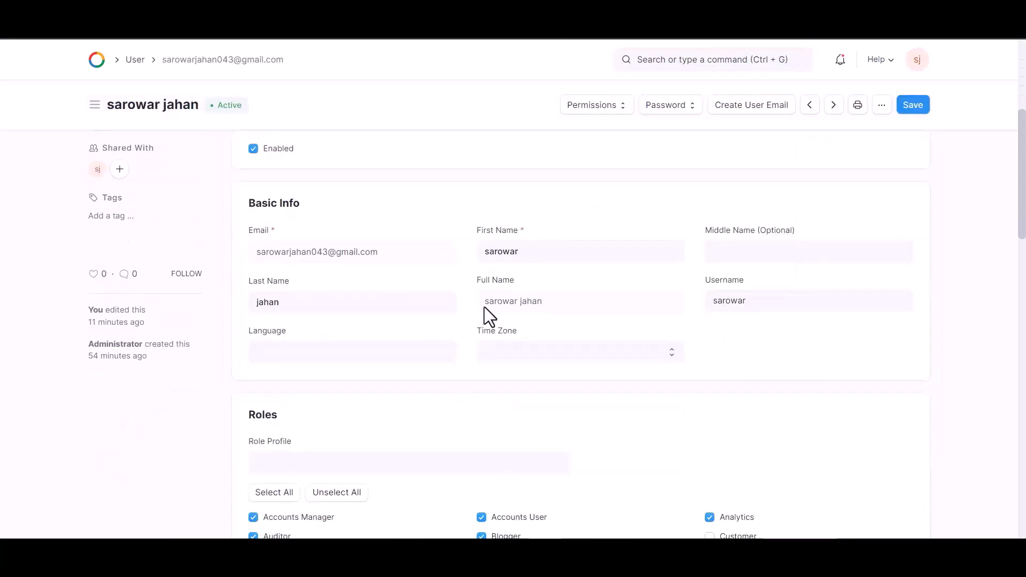
{"action": "scroll", "coordinate": [490, 316], "scroll_direction": "down", "scroll_amount": 6}
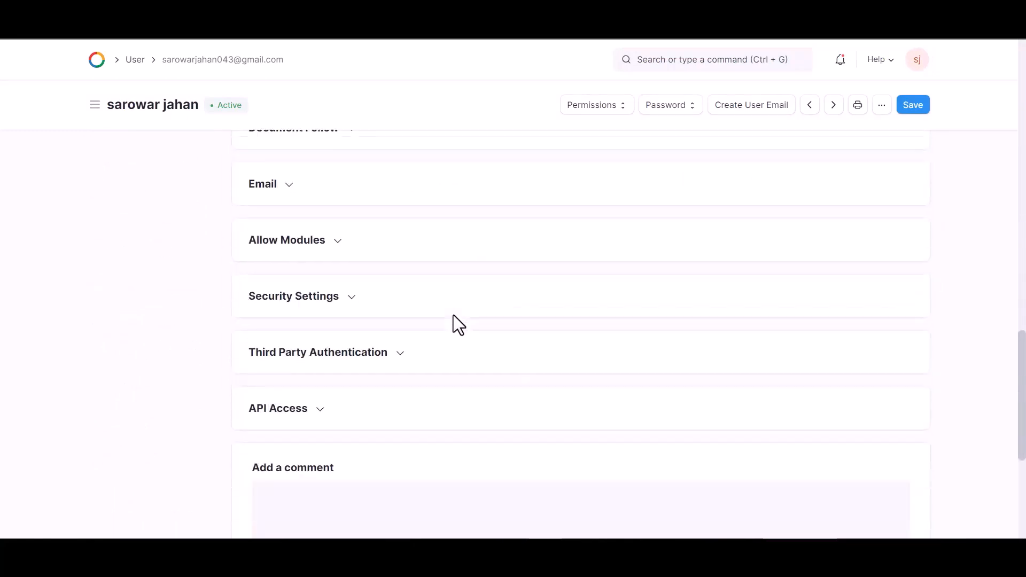
{"action": "left_click", "coordinate": [313, 199]}
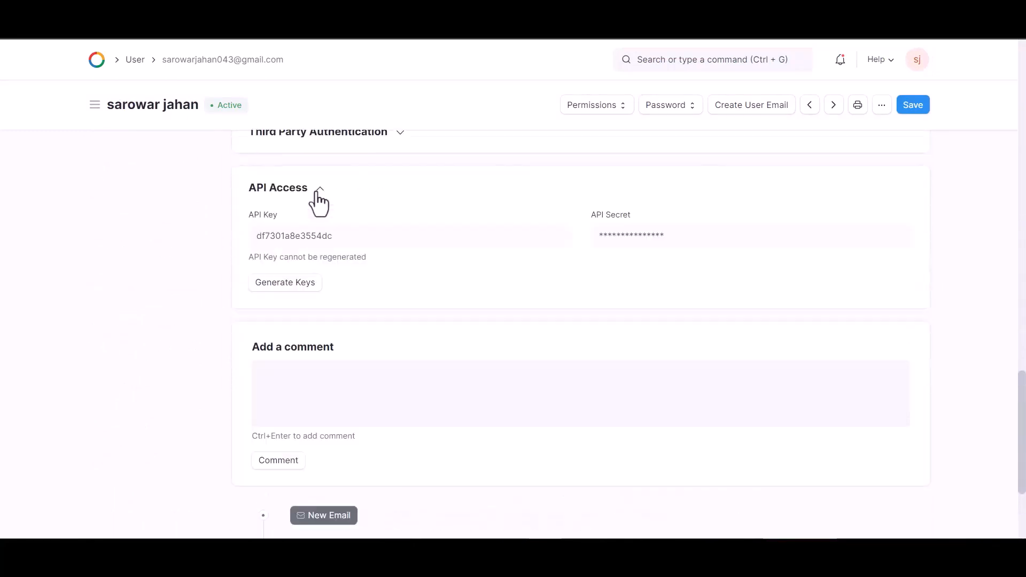
{"action": "left_click", "coordinate": [285, 284]}
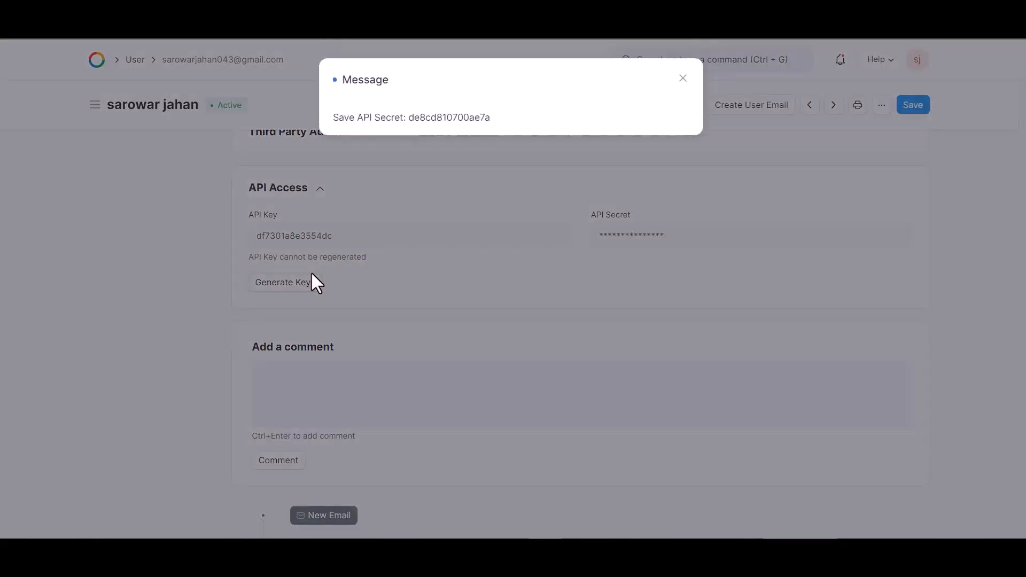
{"action": "left_click_drag", "start_coordinate": [490, 117], "coordinate": [408, 117]}
{"action": "key", "text": "ctrl+c"}
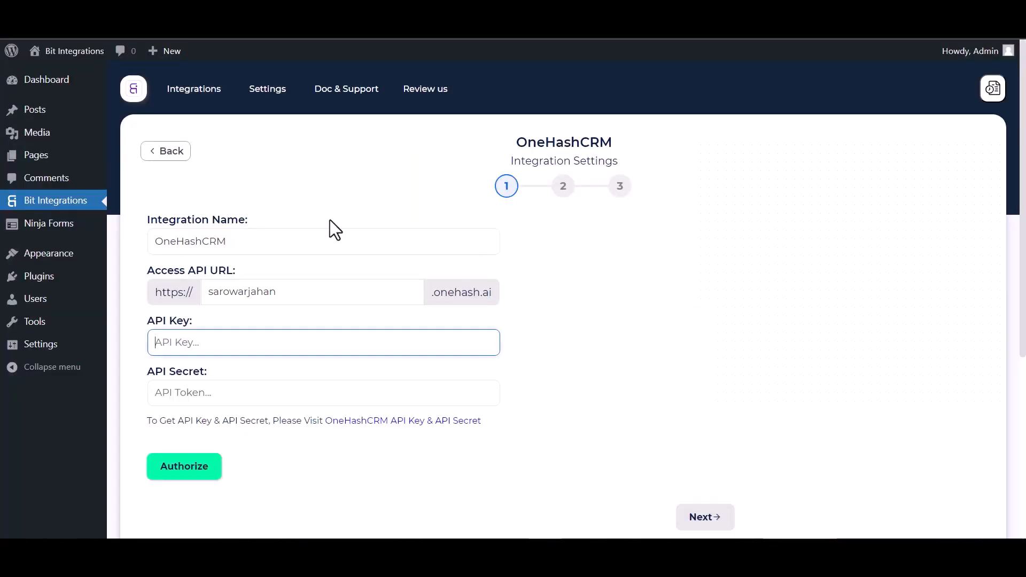
{"action": "left_click", "coordinate": [226, 395]}
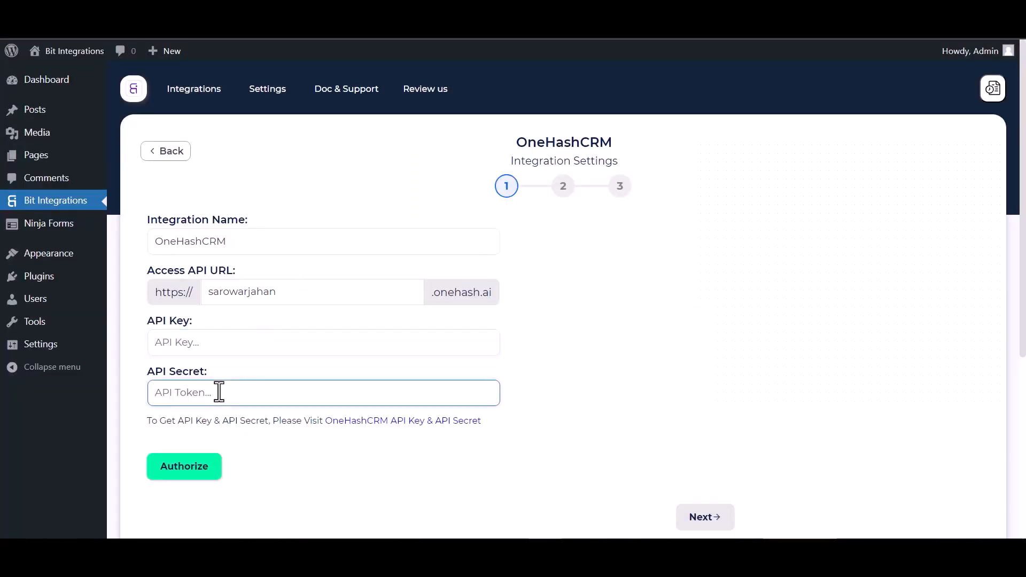
Paste the OneHash API secret and API key into the form and authorize the connection
{"action": "key", "text": "ctrl+v"}
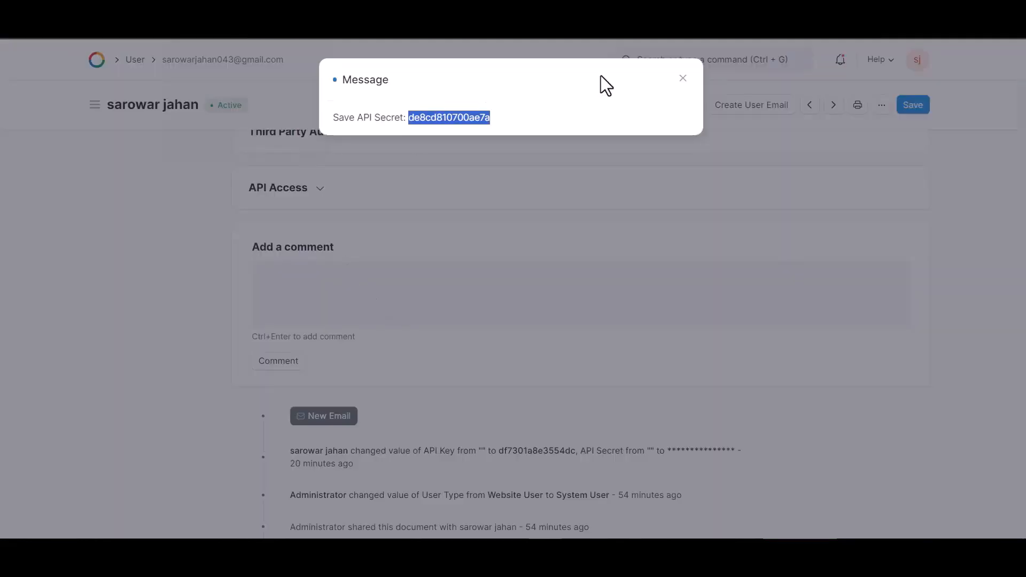
{"action": "left_click", "coordinate": [683, 78]}
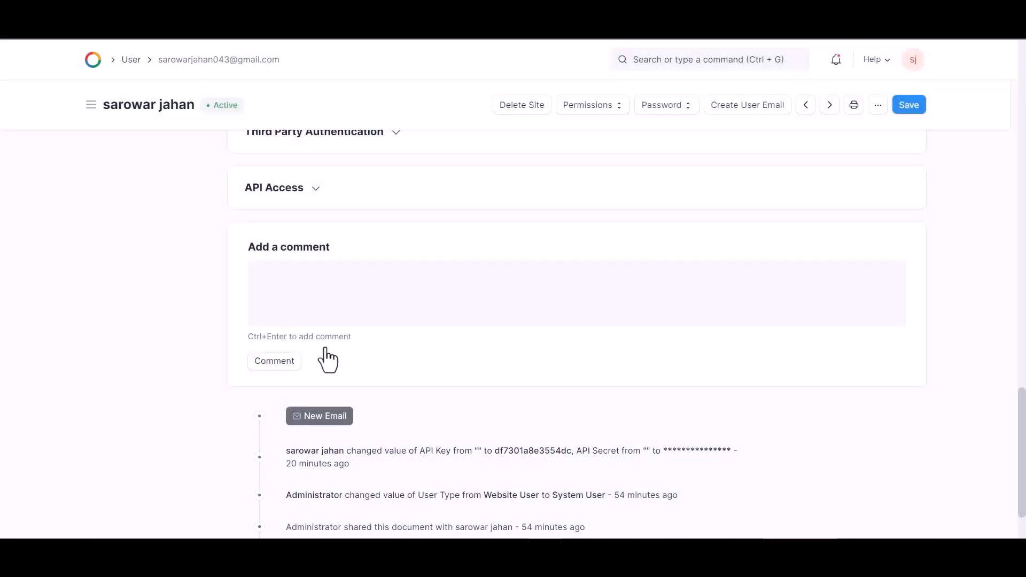
{"action": "left_click", "coordinate": [305, 192]}
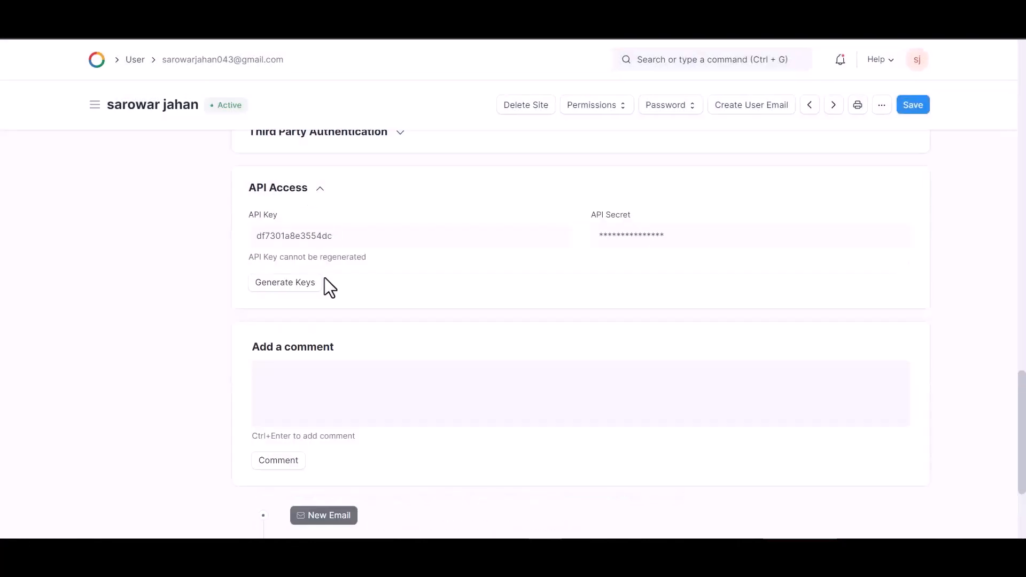
{"action": "double_click", "coordinate": [326, 235]}
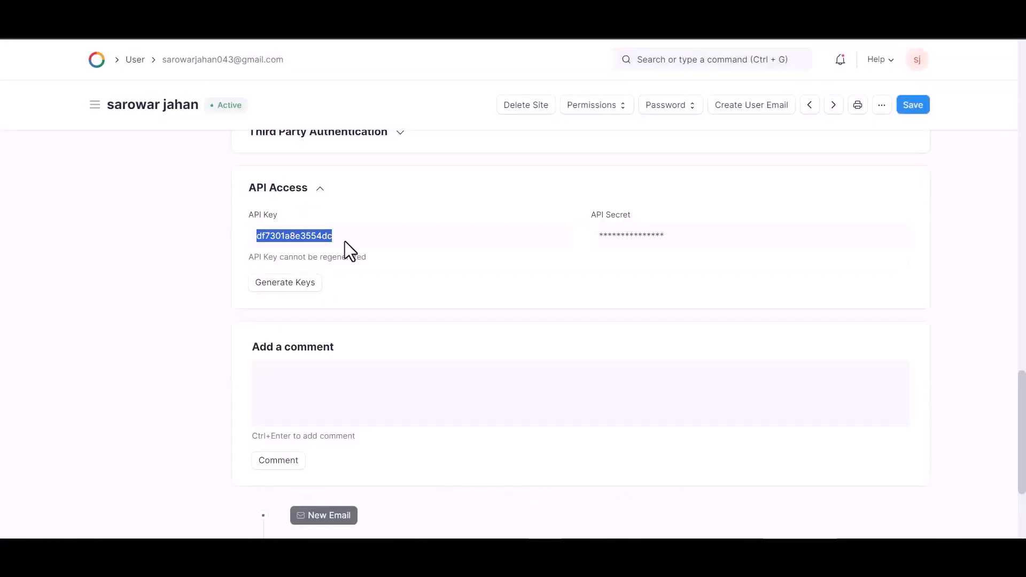
{"action": "key", "text": "ctrl+Tab"}
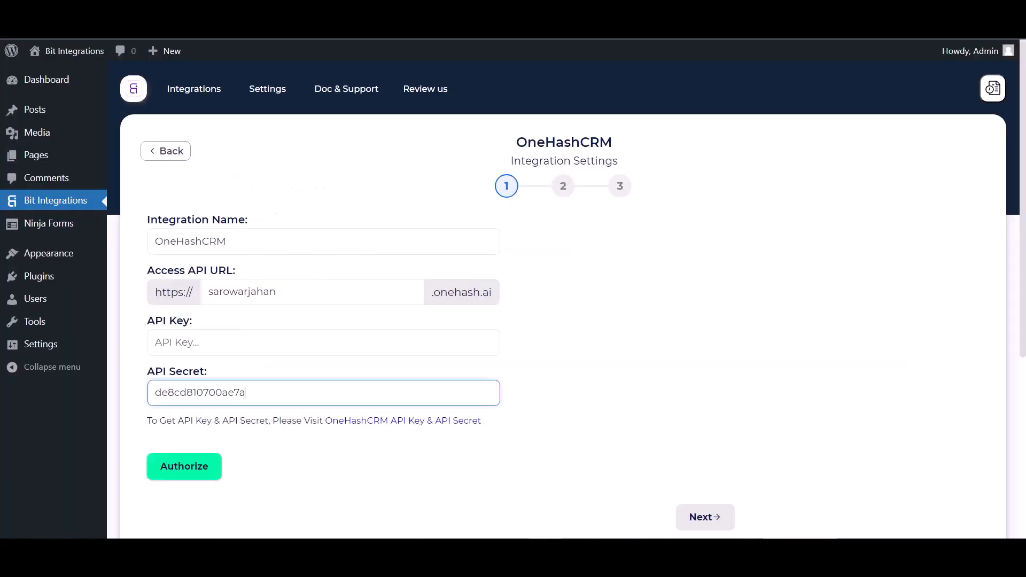
{"action": "left_click", "coordinate": [209, 342]}
{"action": "key", "text": "ctrl+v"}
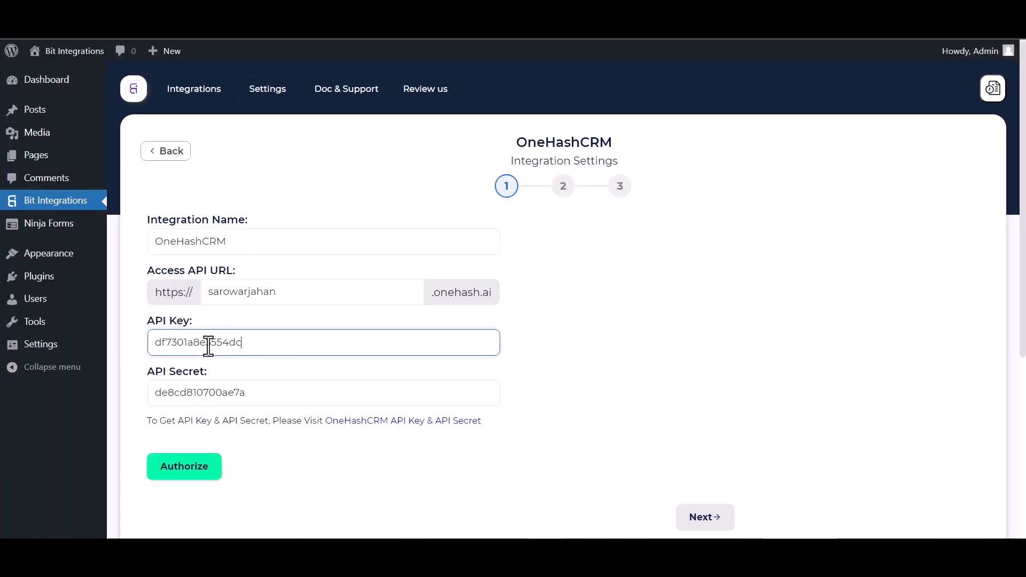
{"action": "left_click", "coordinate": [197, 471]}
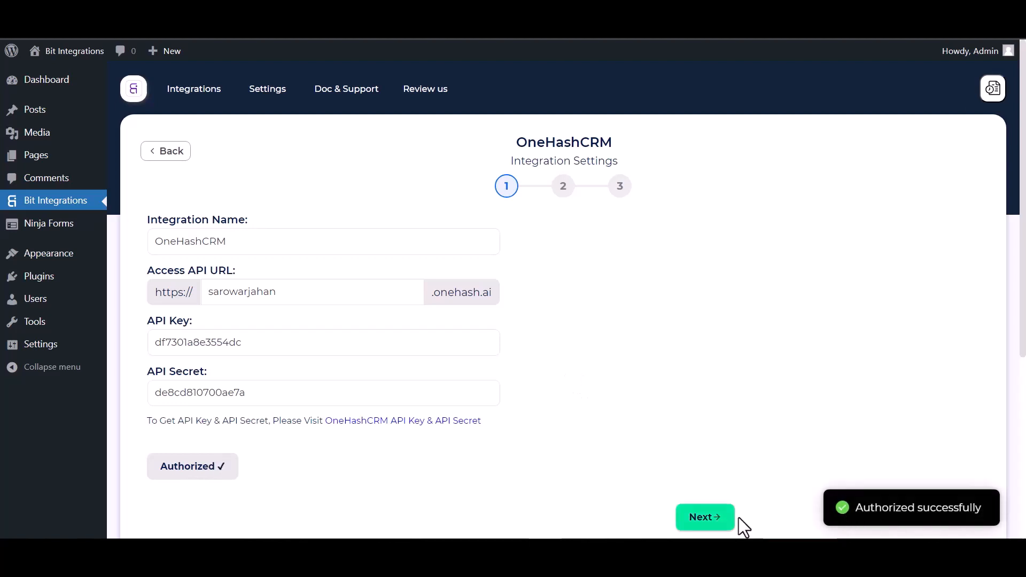
Choose the Create Contact action and map First Name and Last Name to OneHashCRM fields
{"action": "left_click", "coordinate": [696, 522]}
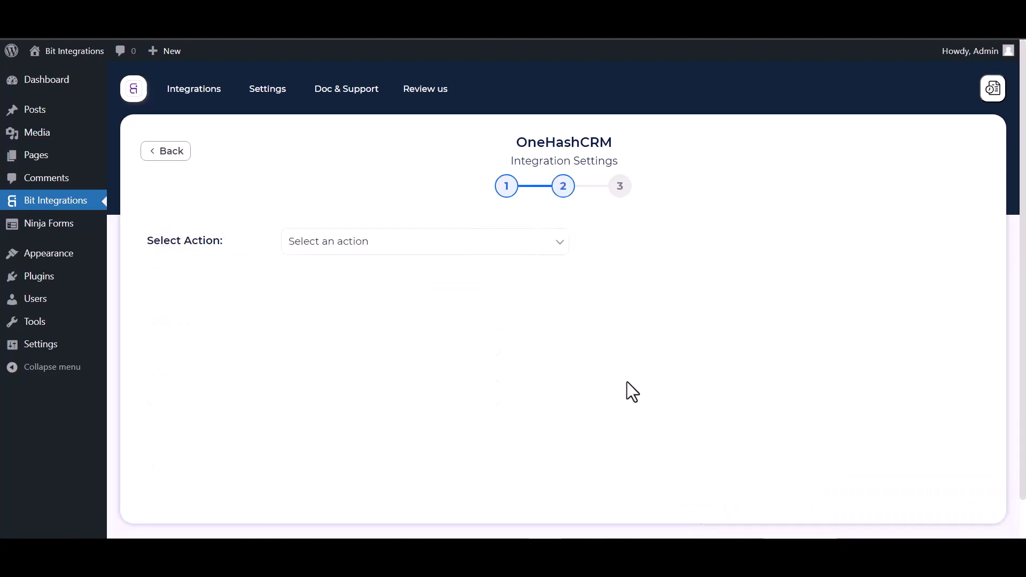
{"action": "left_click", "coordinate": [352, 242]}
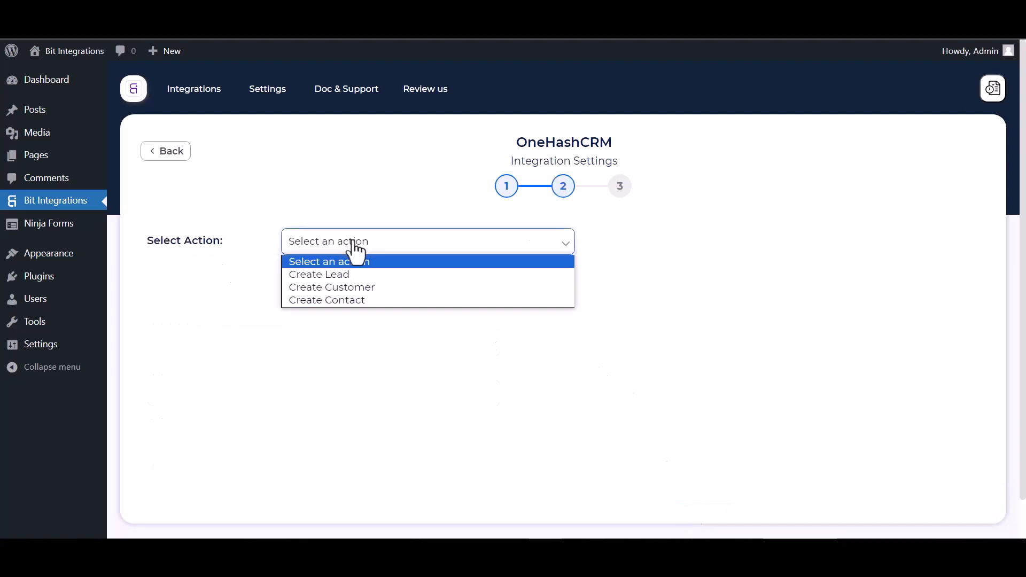
{"action": "left_click", "coordinate": [347, 300]}
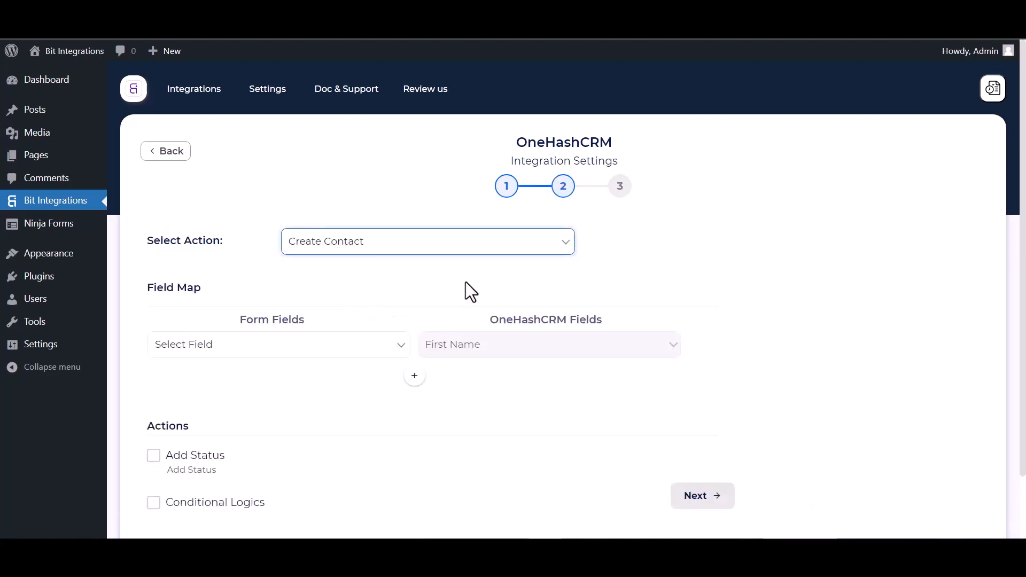
{"action": "left_click", "coordinate": [324, 346]}
{"action": "left_click", "coordinate": [226, 389]}
{"action": "left_click", "coordinate": [415, 376]}
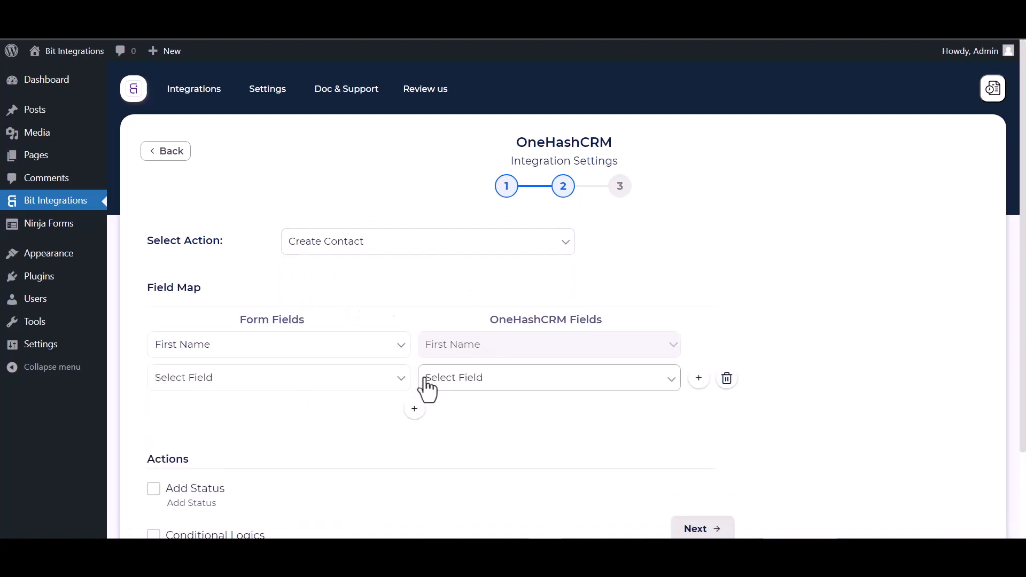
{"action": "left_click", "coordinate": [425, 382]}
{"action": "left_click", "coordinate": [445, 422]}
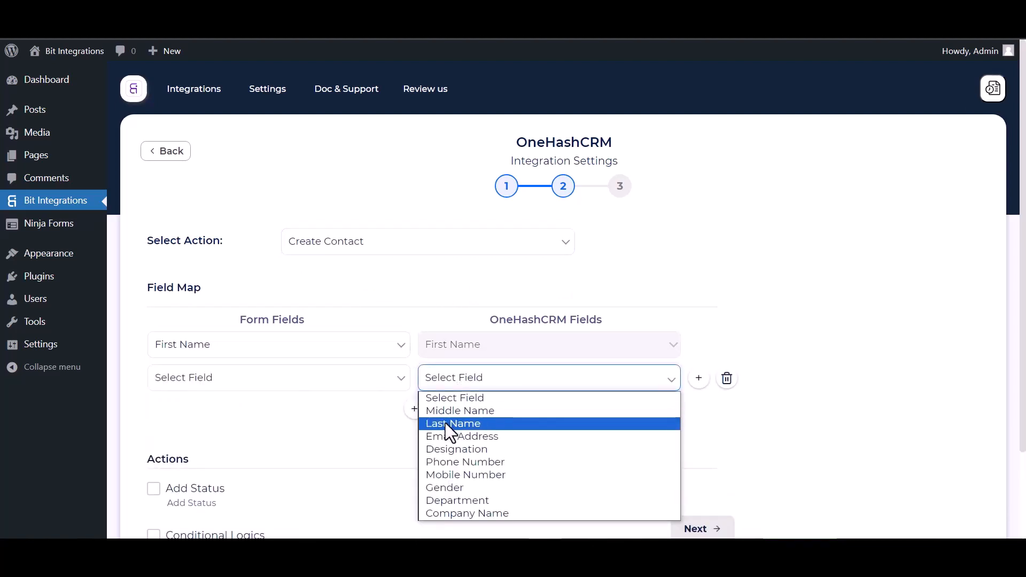
{"action": "left_click", "coordinate": [344, 380]}
{"action": "left_click", "coordinate": [197, 436]}
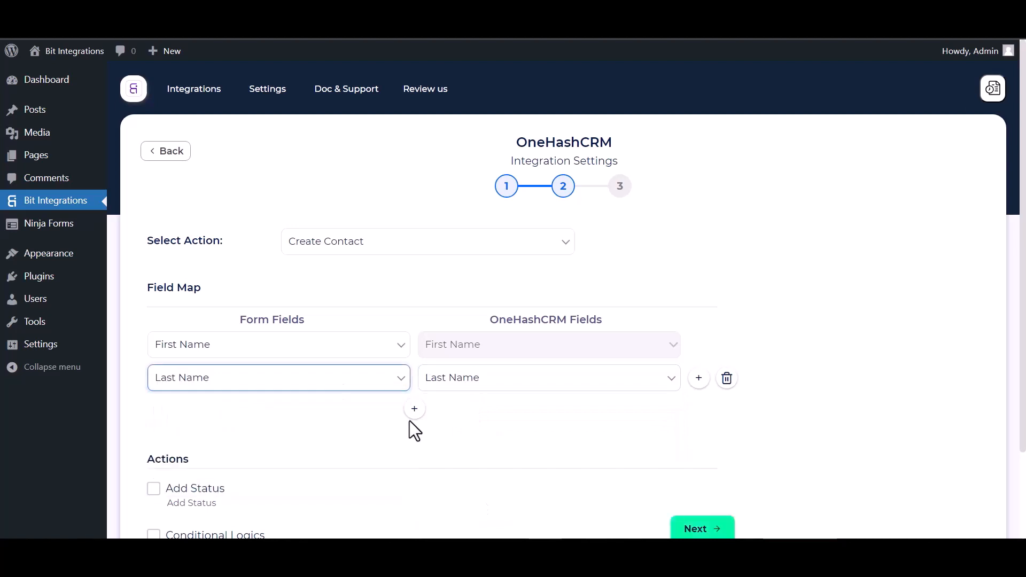
Map the ticket's Email to Email Address and Phone to Phone Number
{"action": "left_click", "coordinate": [415, 410]}
{"action": "left_click", "coordinate": [455, 414]}
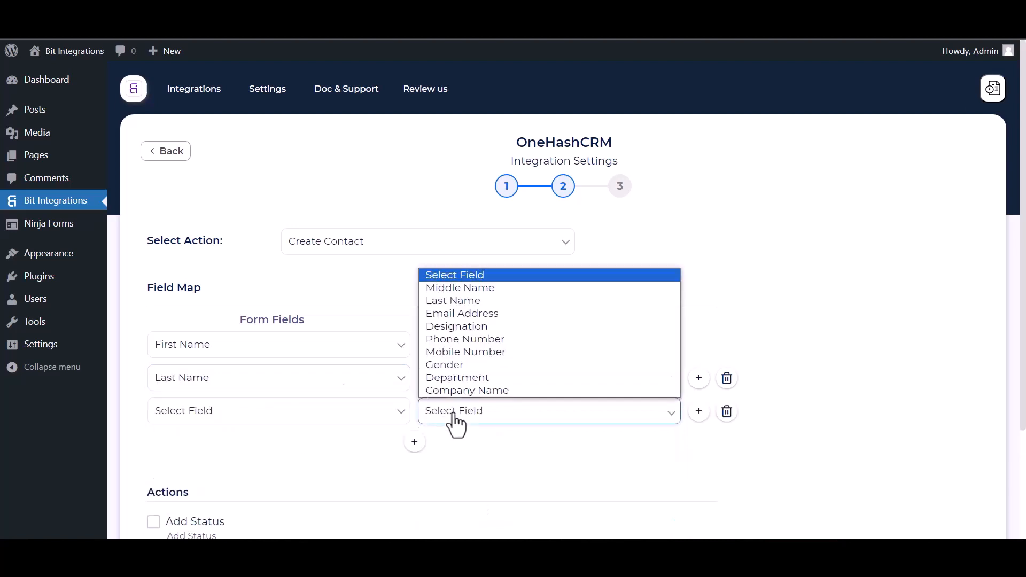
{"action": "left_click", "coordinate": [462, 314]}
{"action": "left_click", "coordinate": [329, 417]}
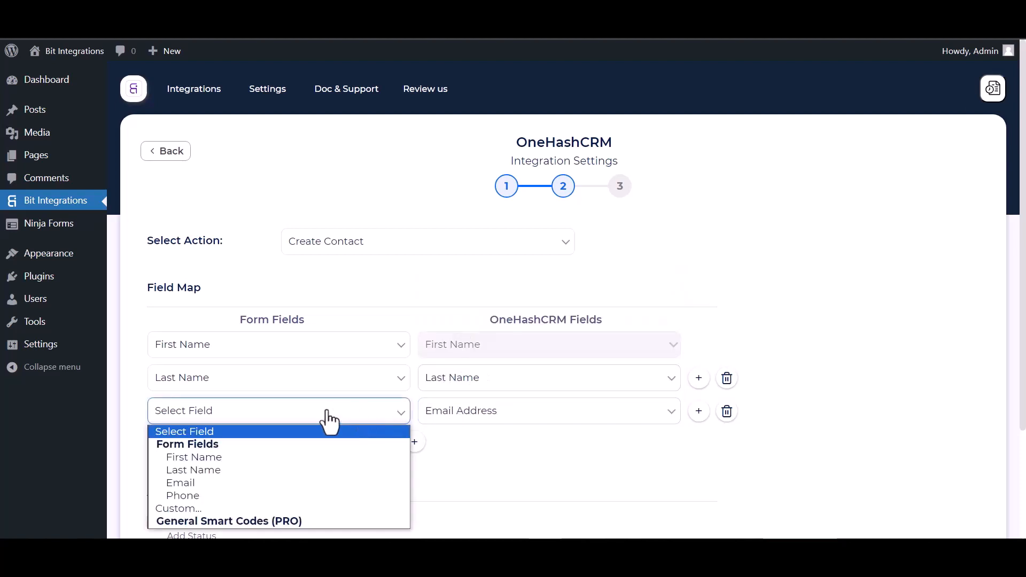
{"action": "left_click", "coordinate": [182, 482]}
{"action": "left_click", "coordinate": [415, 441]}
{"action": "left_click", "coordinate": [470, 456]}
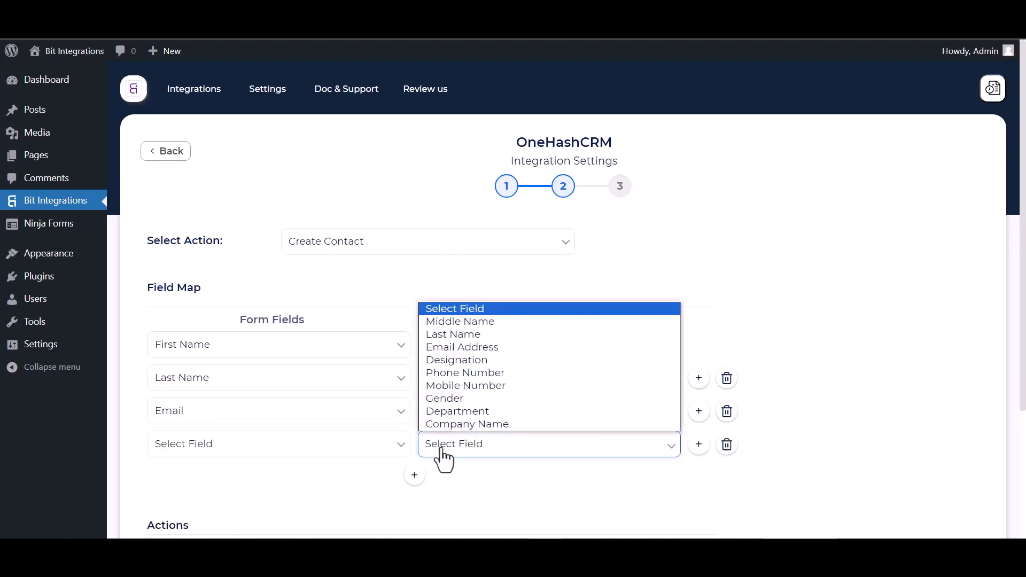
{"action": "left_click", "coordinate": [455, 373]}
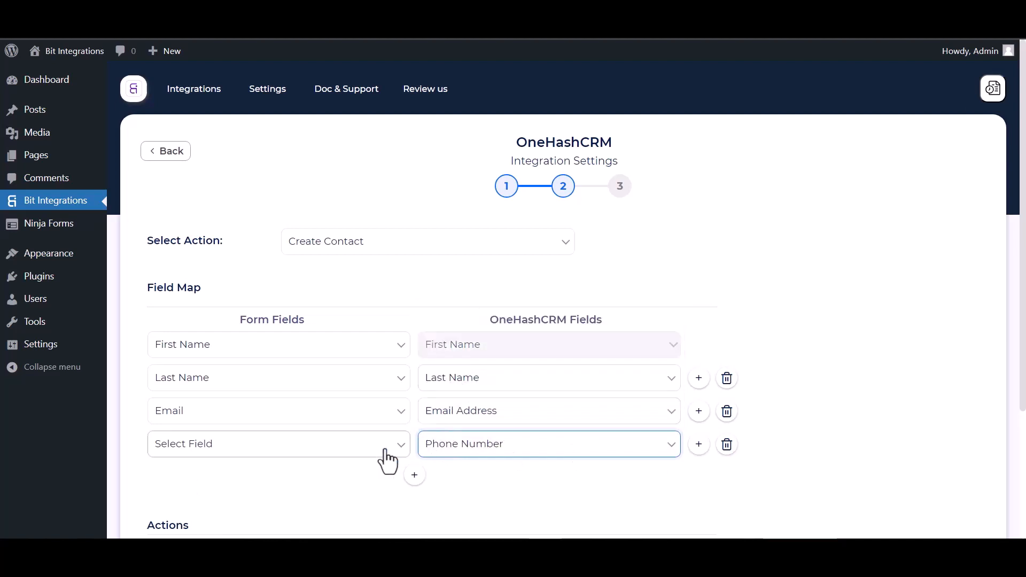
{"action": "left_click", "coordinate": [342, 452]}
{"action": "left_click", "coordinate": [185, 399]}
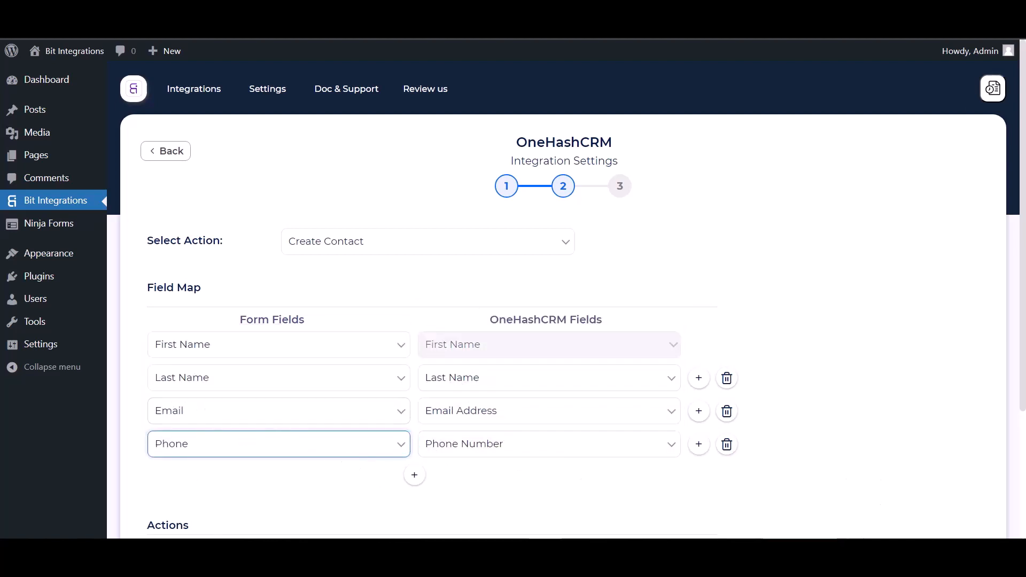
{"action": "left_click", "coordinate": [759, 319]}
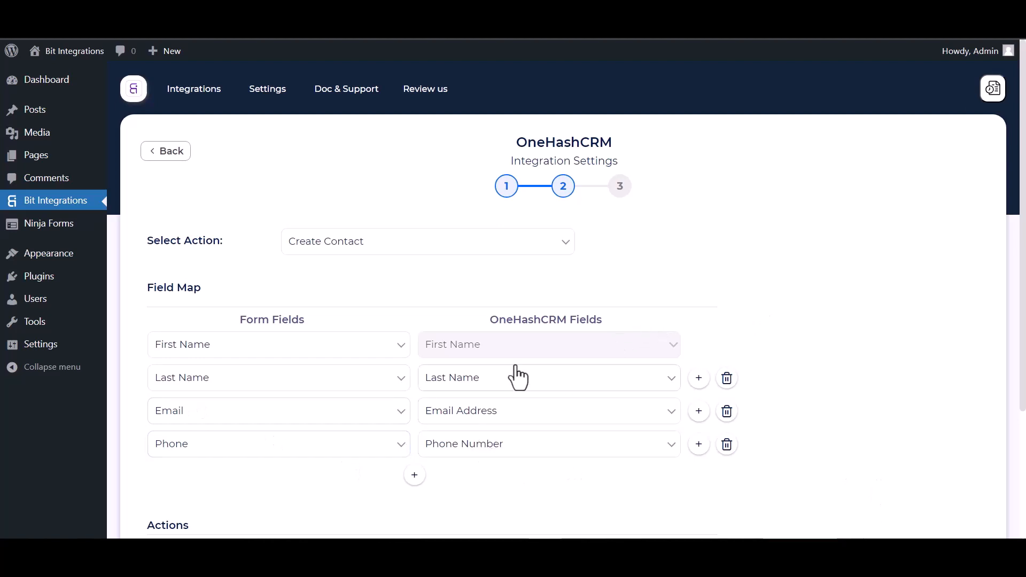
Leave Add Status and Conditional Logics off, then Finish & Save the integration
{"action": "scroll", "coordinate": [527, 373], "scroll_direction": "down", "scroll_amount": 3}
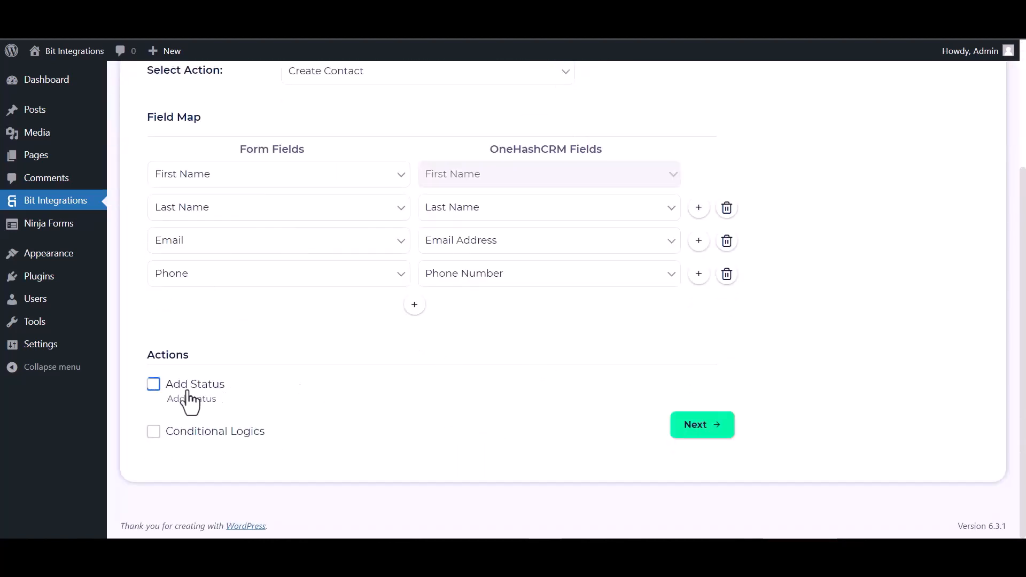
{"action": "left_click", "coordinate": [155, 385]}
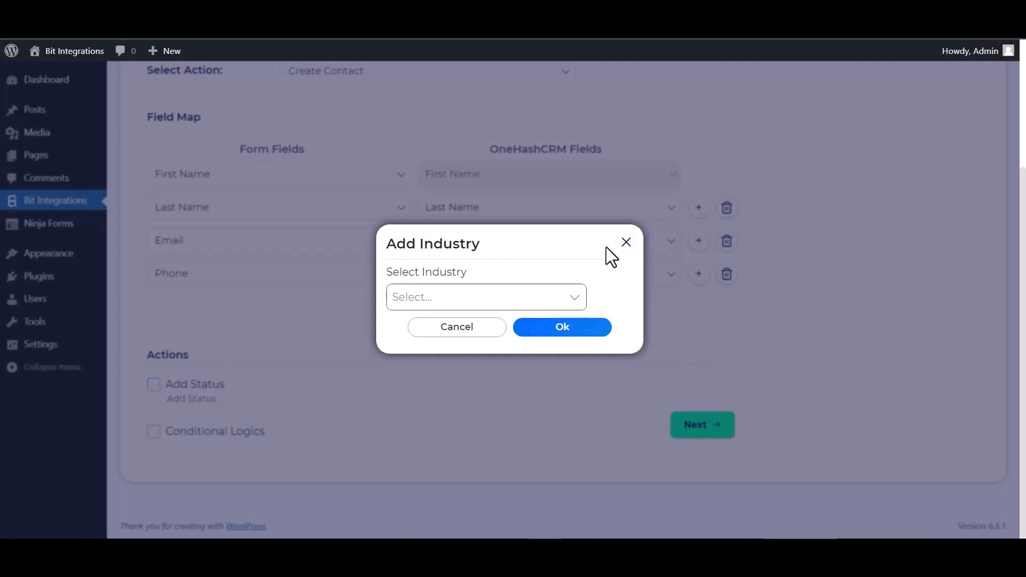
{"action": "left_click", "coordinate": [457, 327]}
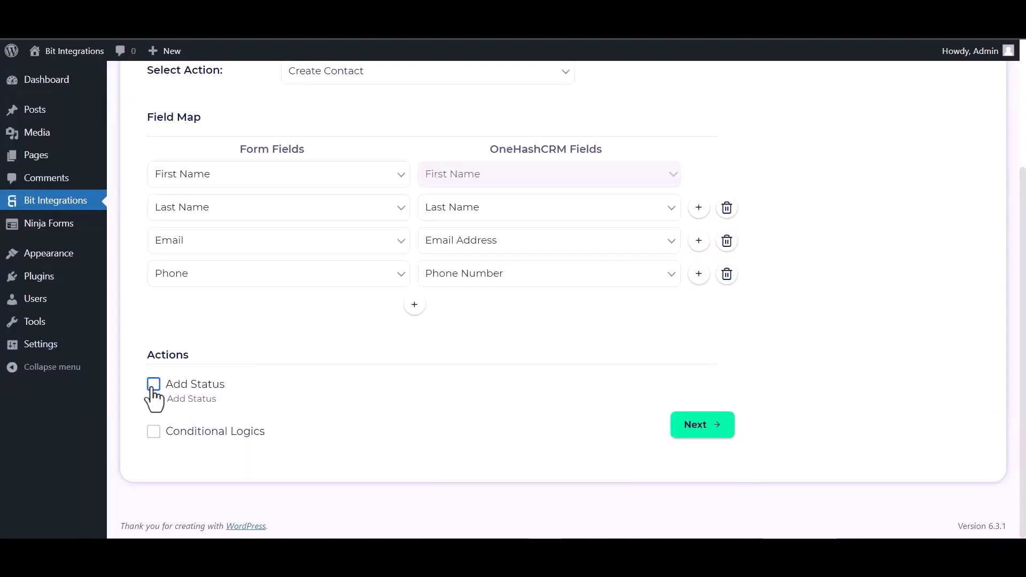
{"action": "left_click", "coordinate": [154, 432]}
{"action": "scroll", "coordinate": [223, 409], "scroll_direction": "down", "scroll_amount": 2}
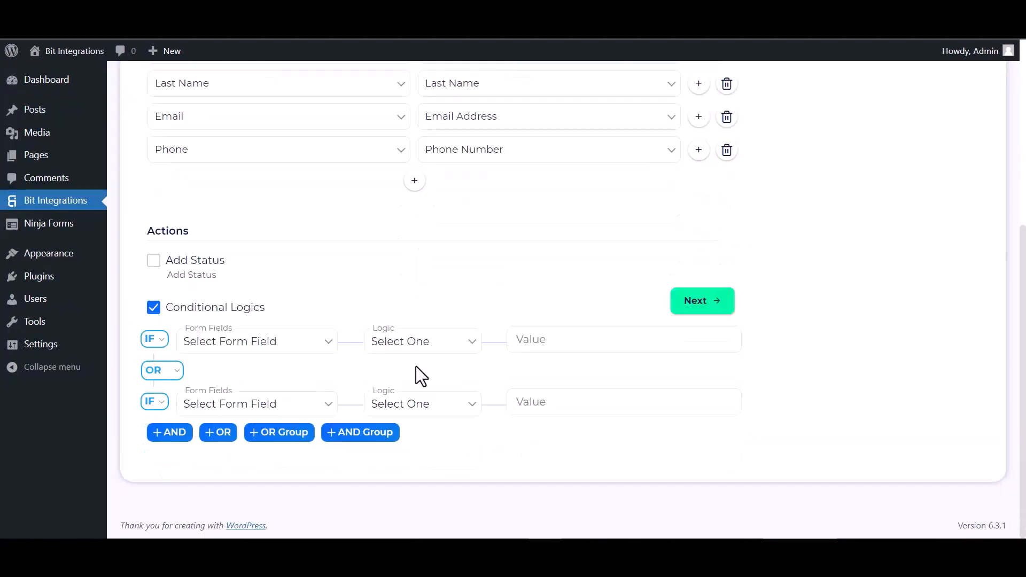
{"action": "left_click", "coordinate": [153, 307]}
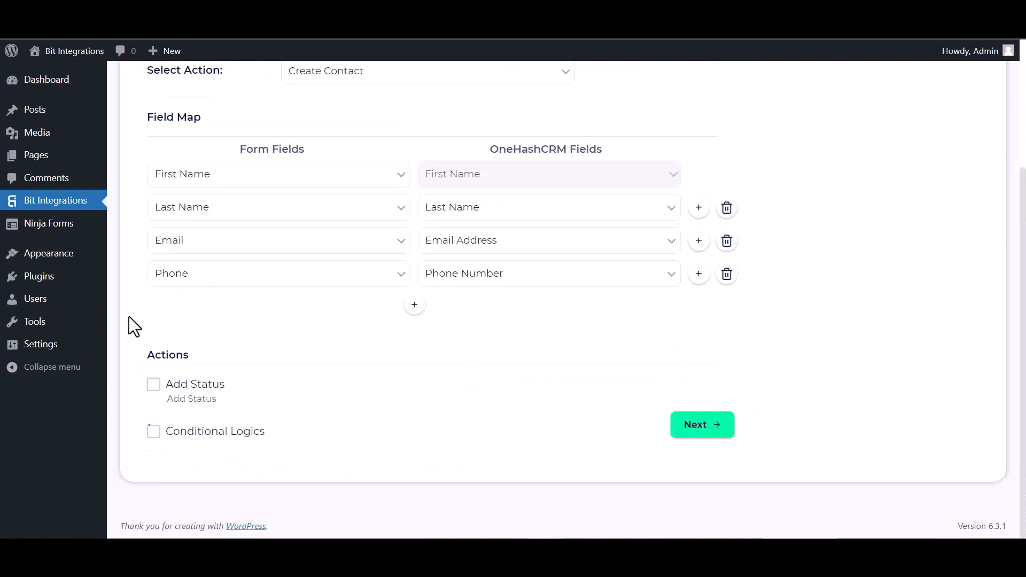
{"action": "left_click", "coordinate": [713, 430]}
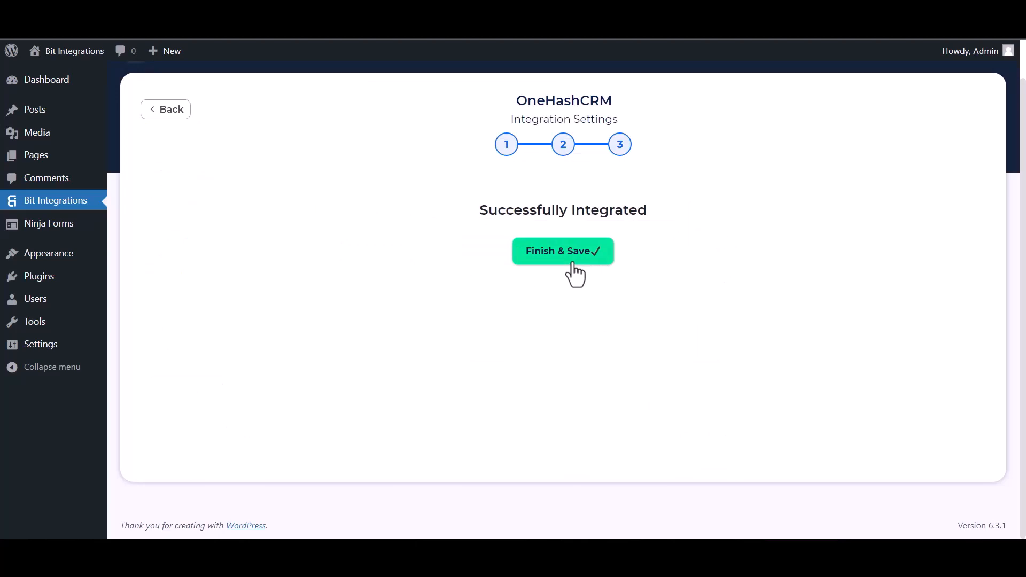
{"action": "left_click", "coordinate": [573, 264]}
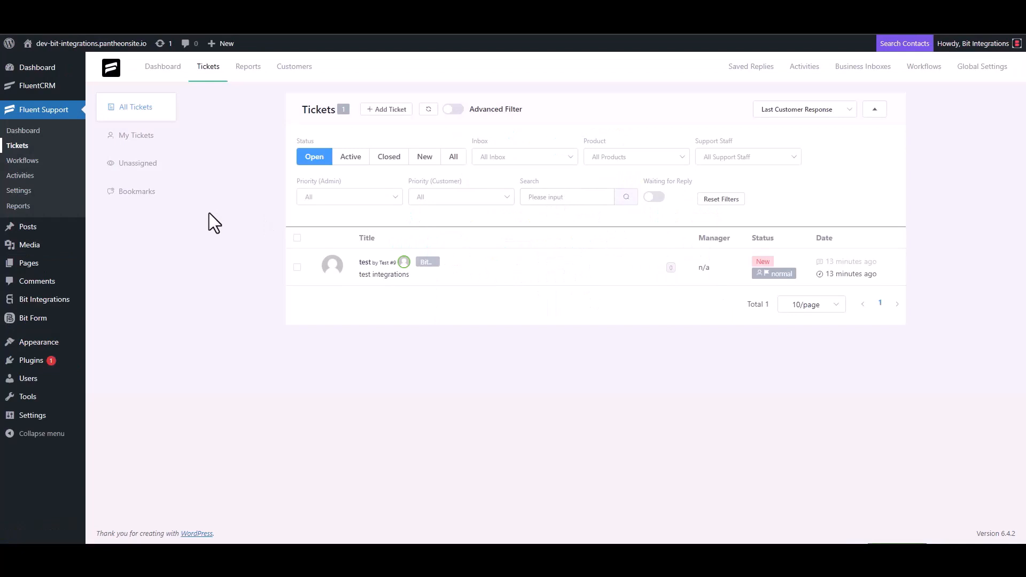
Start a new support ticket and search existing contacts for the customer's email address
{"action": "left_click", "coordinate": [387, 110]}
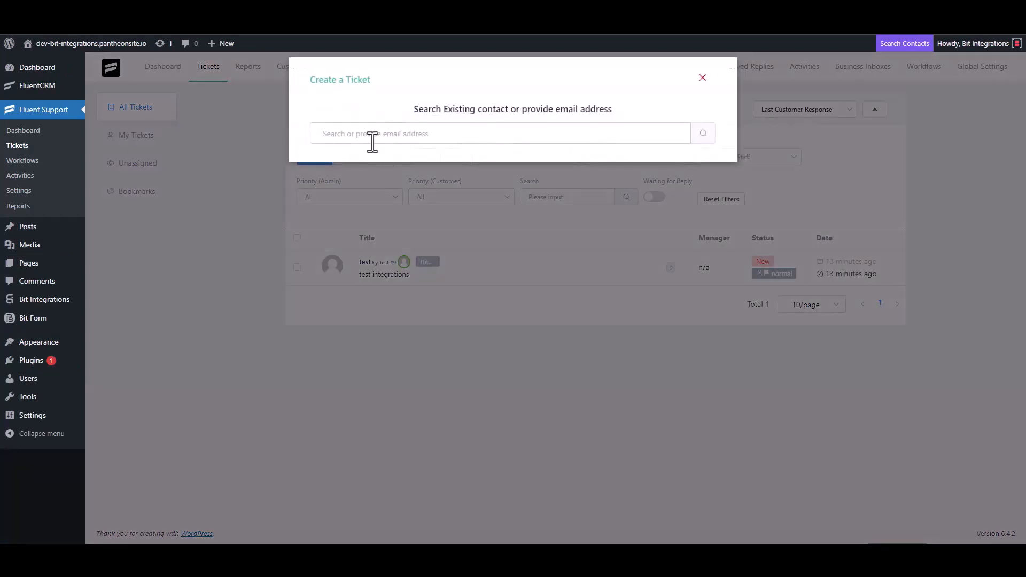
{"action": "left_click", "coordinate": [372, 142]}
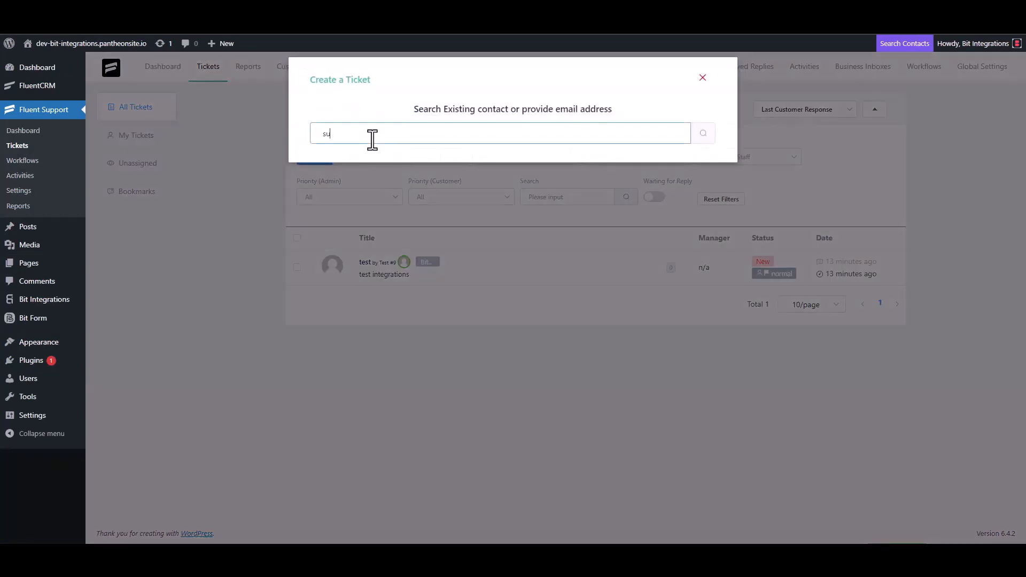
{"action": "left_click", "coordinate": [703, 137]}
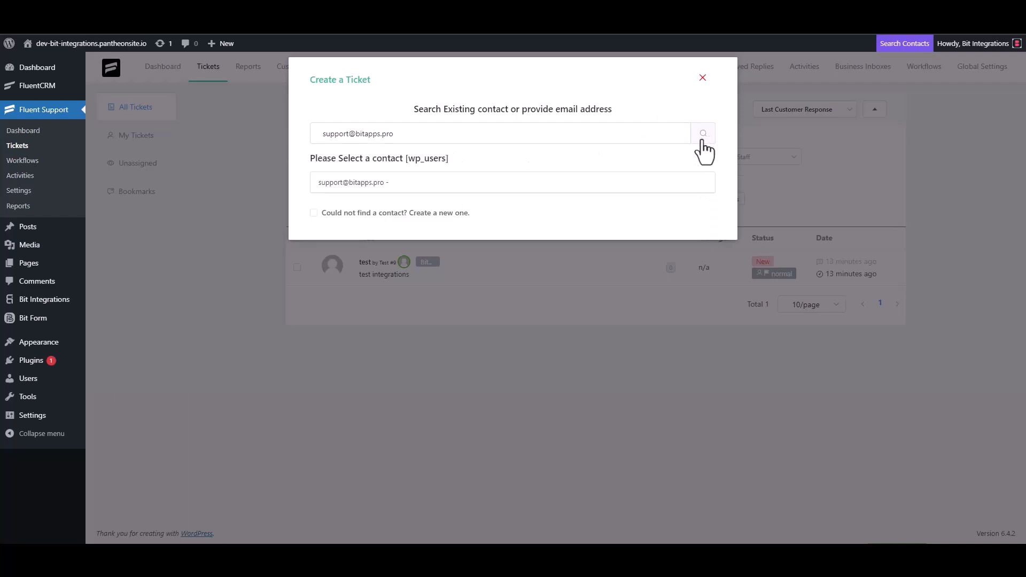
Create a new contact named Bit Integrations with the customer's email address
{"action": "left_click", "coordinate": [357, 213]}
{"action": "left_click", "coordinate": [359, 213]}
{"action": "type", "text": "Bit"}
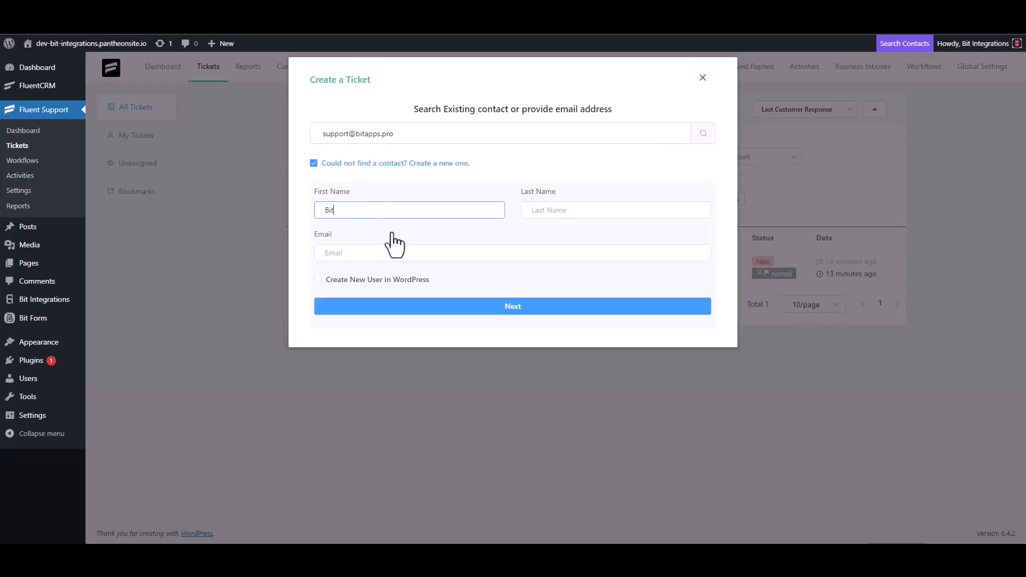
{"action": "left_click", "coordinate": [553, 215]}
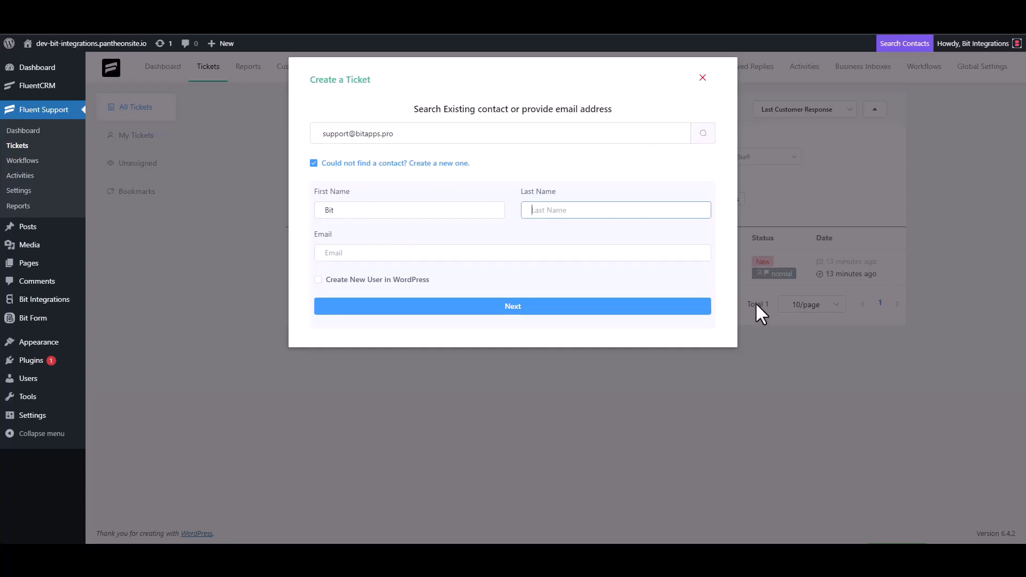
{"action": "type", "text": "Integrations"}
{"action": "left_click", "coordinate": [406, 254]}
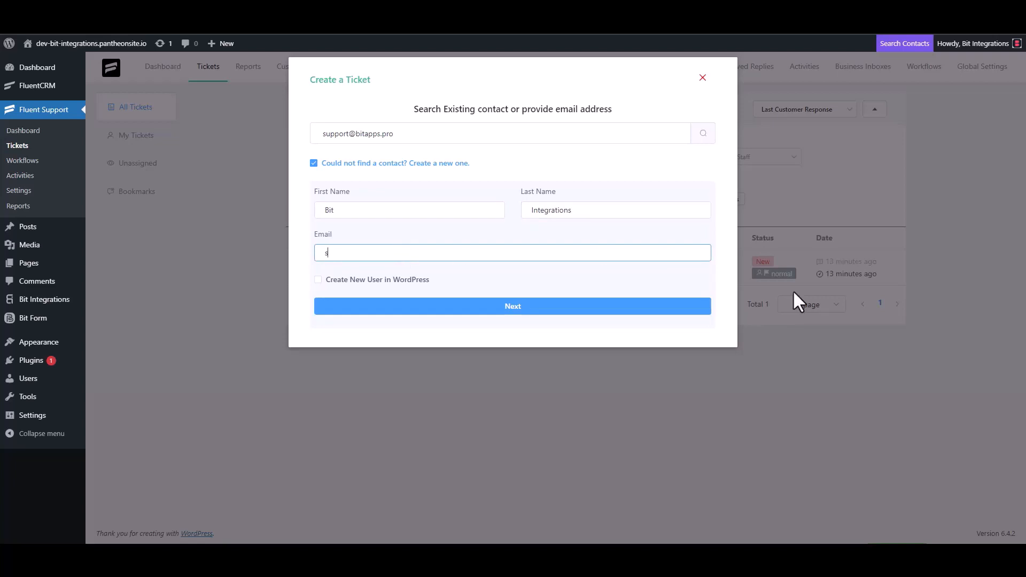
{"action": "left_click", "coordinate": [545, 309]}
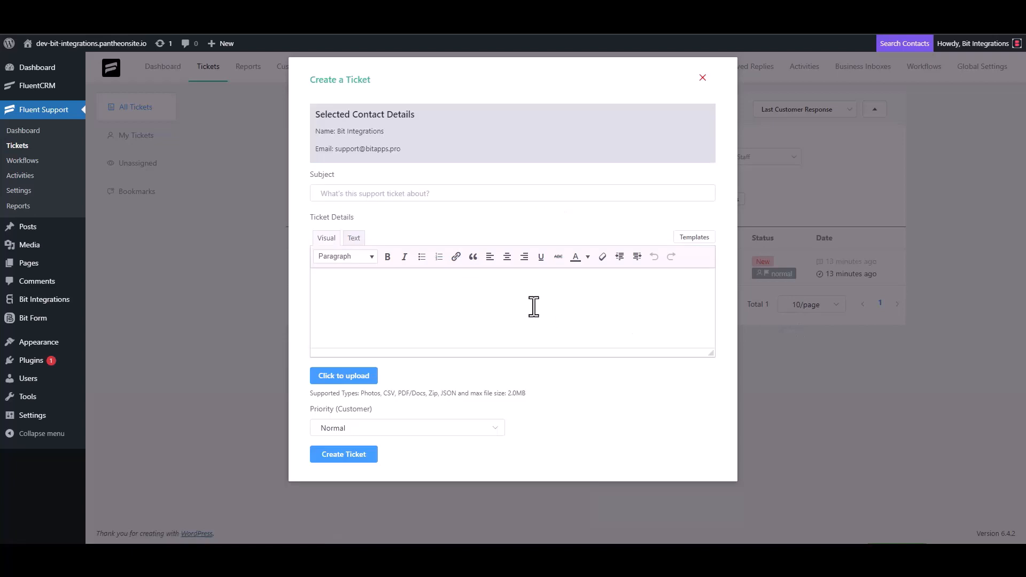
Give the ticket subject 'bit integrations' and details 'bit Integrations', then create it
{"action": "left_click", "coordinate": [393, 194]}
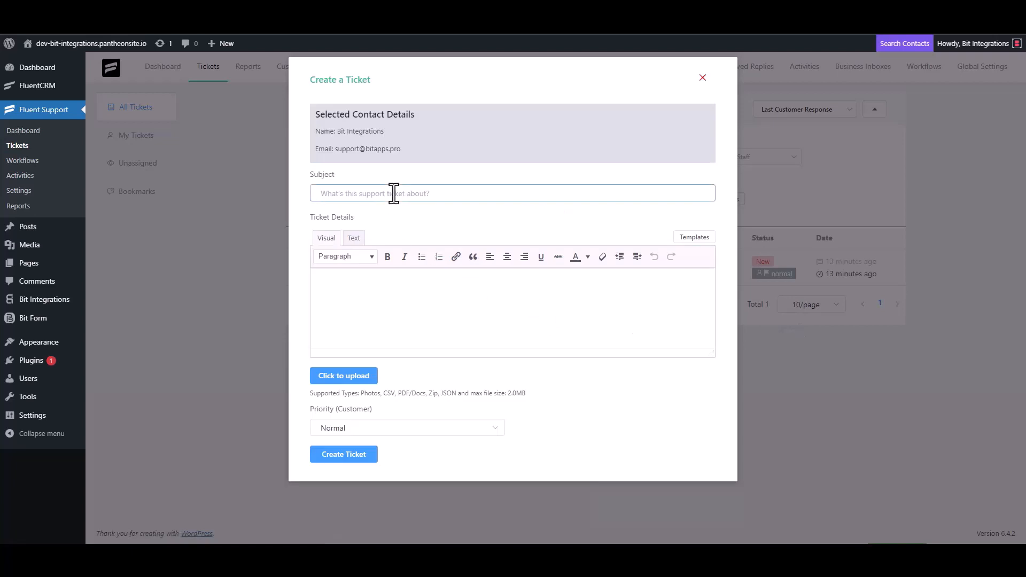
{"action": "type", "text": "bit integrations"}
{"action": "left_click", "coordinate": [373, 284]}
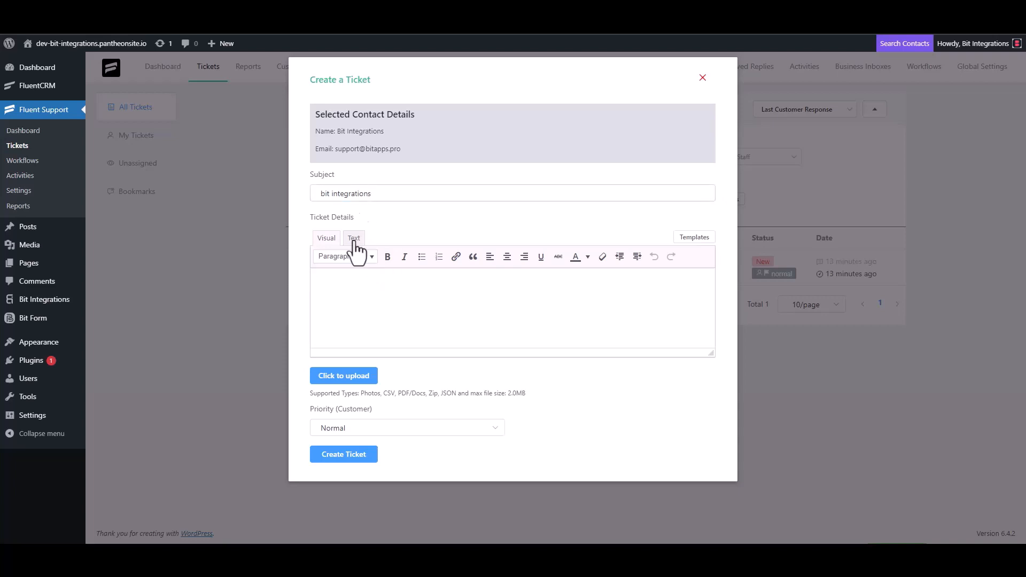
{"action": "type", "text": "bit Integrat"}
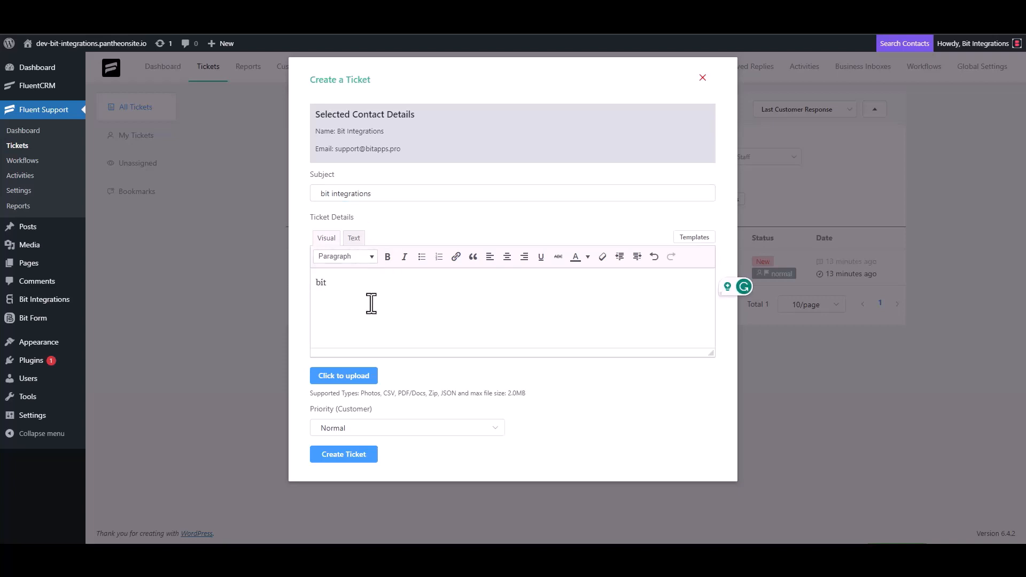
{"action": "type", "text": "ions"}
{"action": "left_click", "coordinate": [348, 459]}
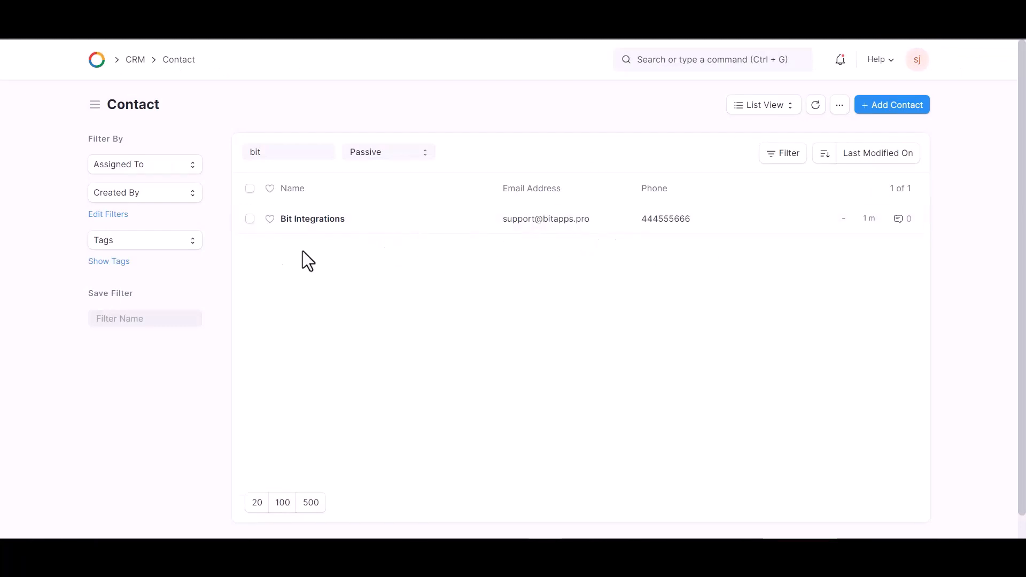
Open the Bit Integrations record from the OneHashCRM Contact list to check its name, email and phone
{"action": "left_click", "coordinate": [428, 231]}
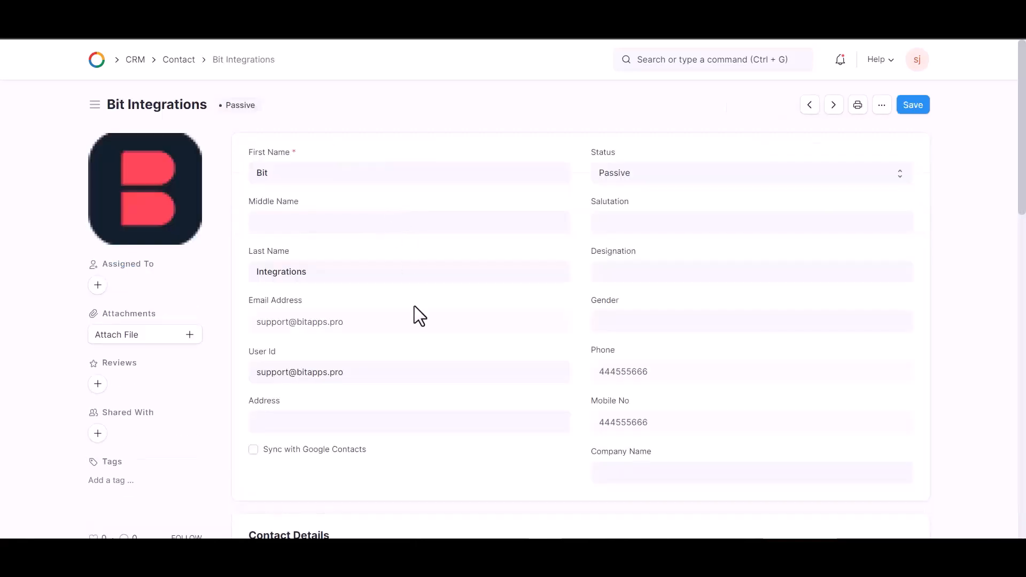